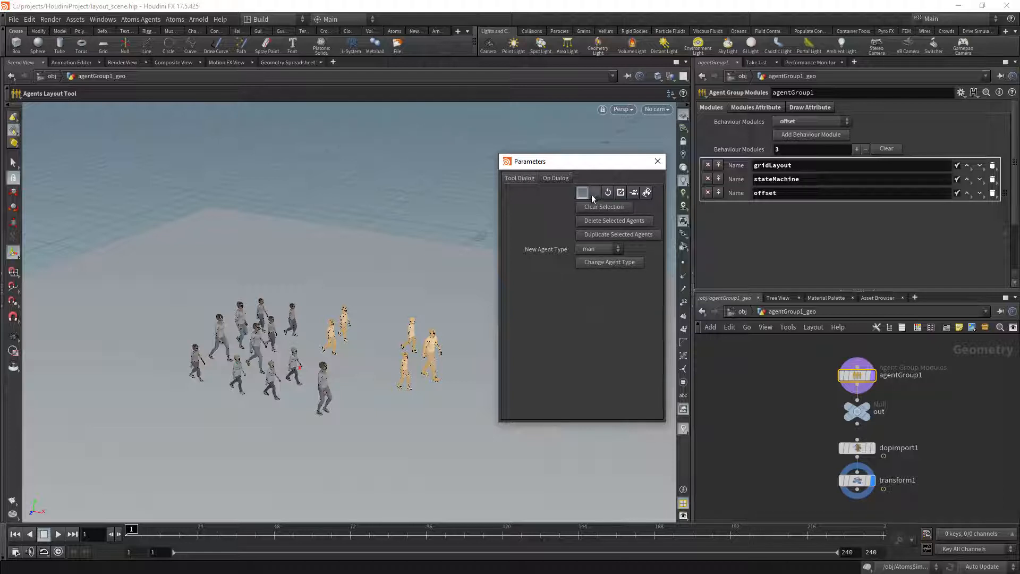
Box-select the six agents standing apart from the main group and move them together farther away from it.
drag(321, 275, 461, 405)
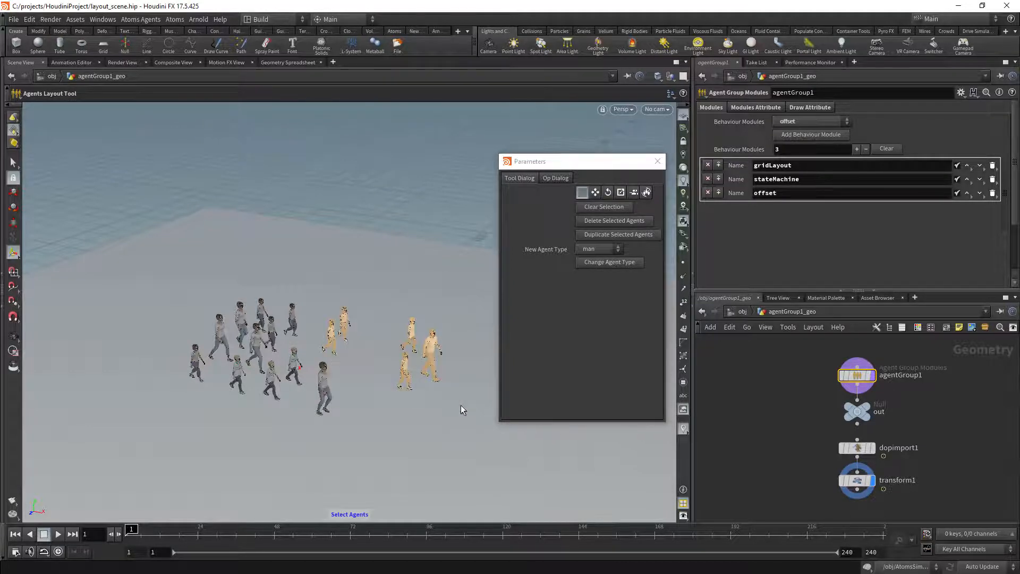
drag(312, 272, 467, 475)
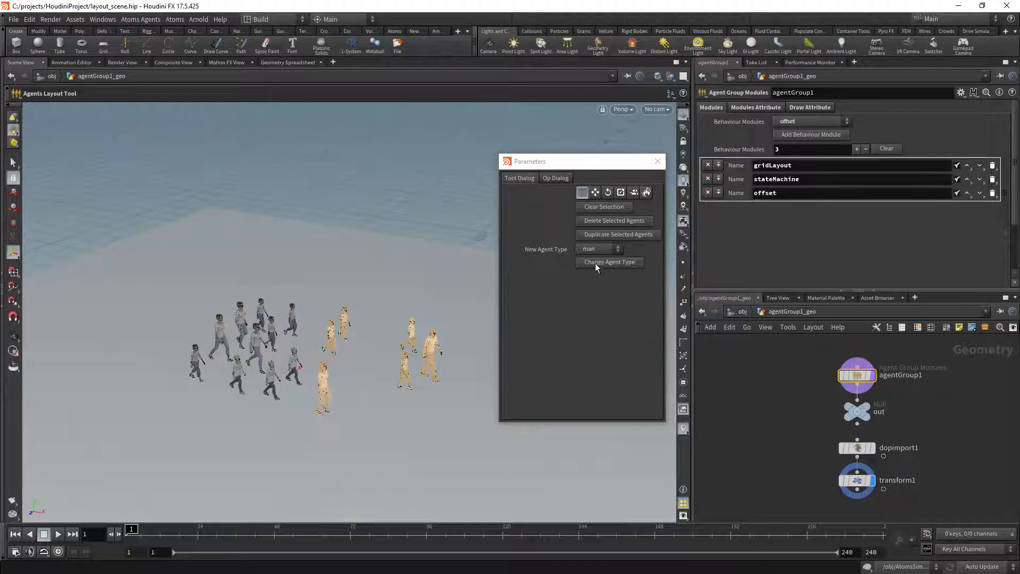
click(595, 192)
drag(407, 360, 448, 363)
click(596, 208)
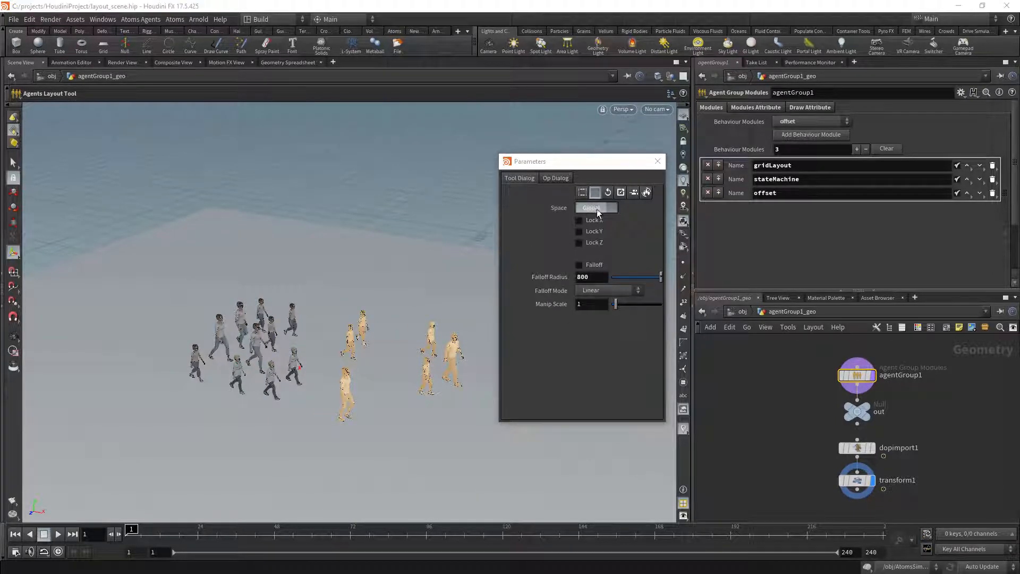
click(557, 384)
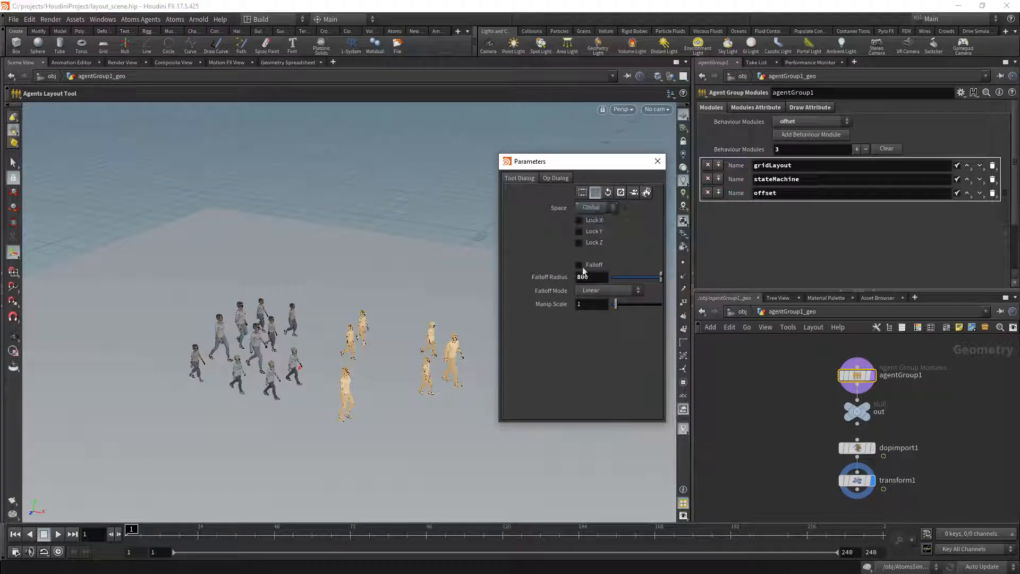
Rotate the selected agents around the vertical axis in Global space using the Position + Direction mode.
click(608, 192)
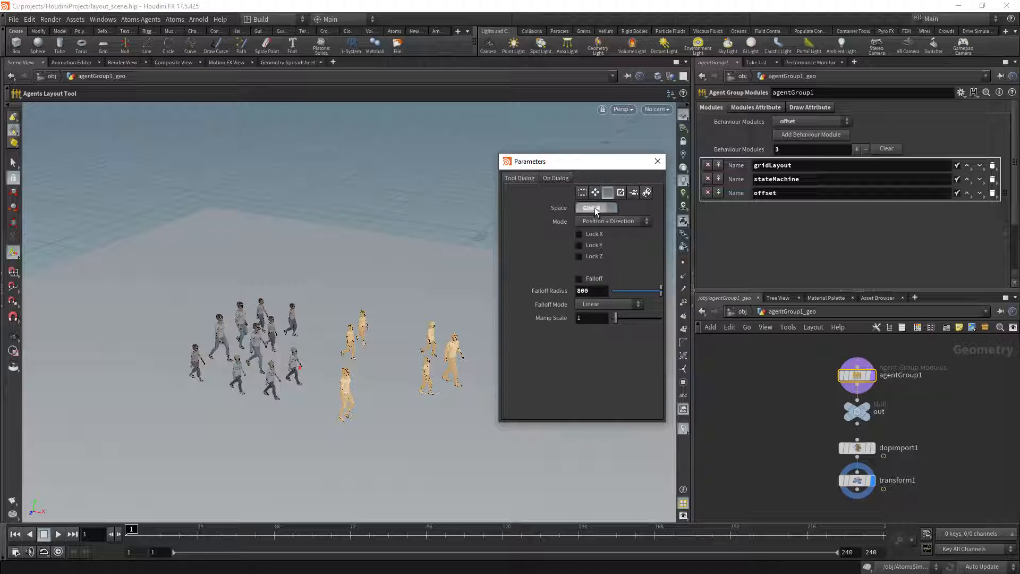
click(596, 208)
click(598, 219)
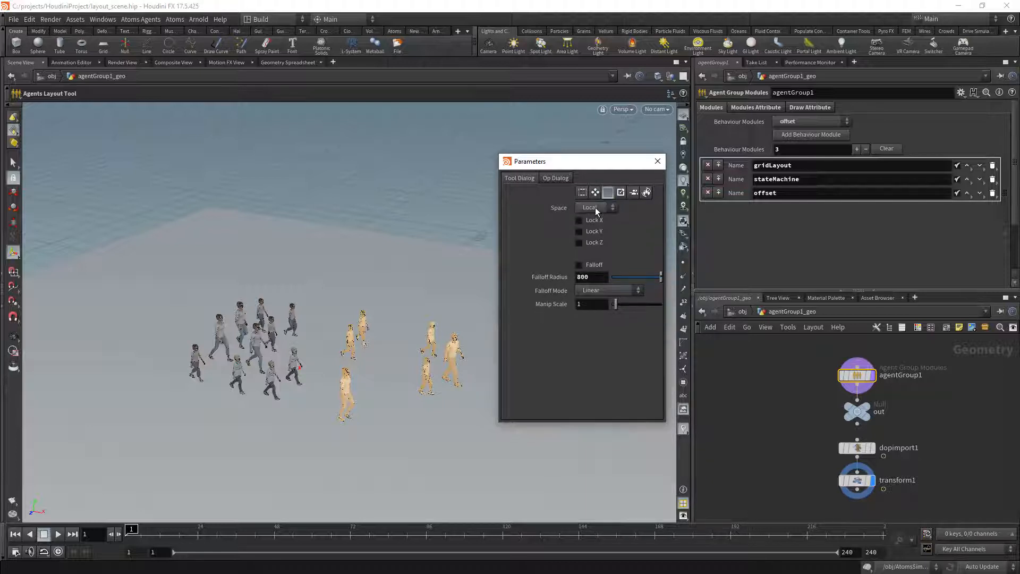
click(597, 209)
click(597, 229)
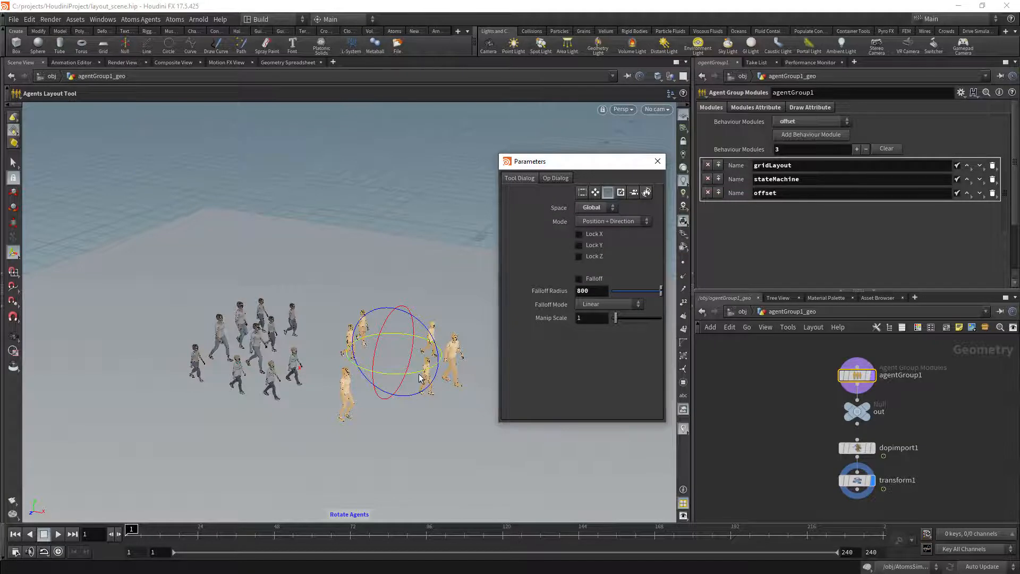
drag(420, 373, 436, 368)
Enable falloff and spread the selected agents apart by scaling their positions along the X axis.
click(589, 279)
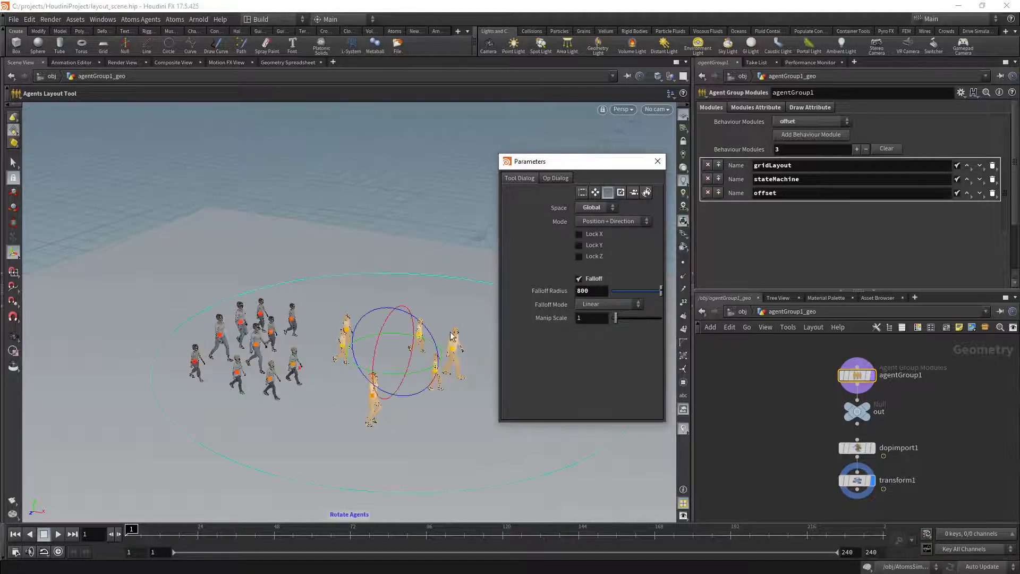
click(621, 192)
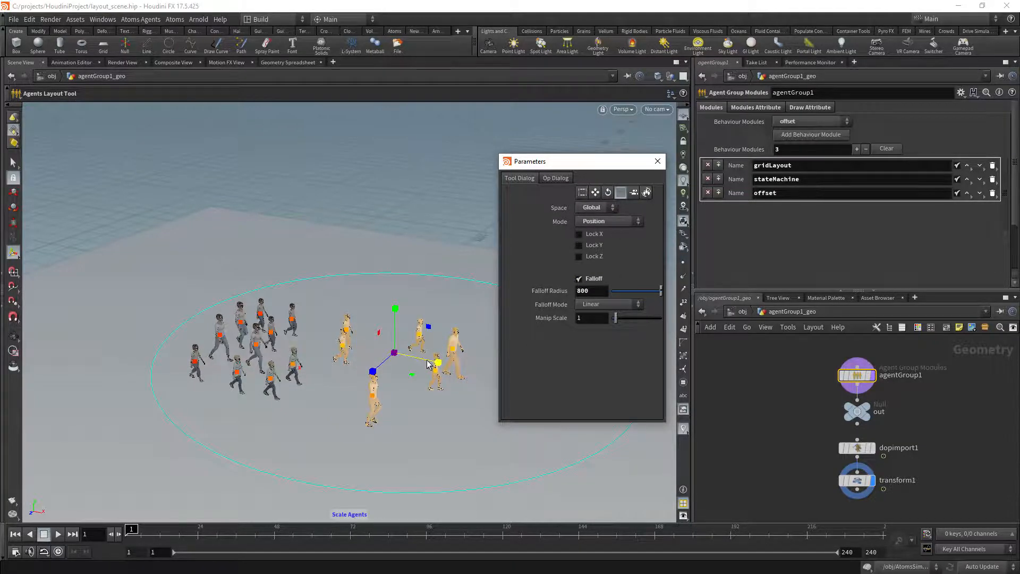
drag(438, 362, 456, 367)
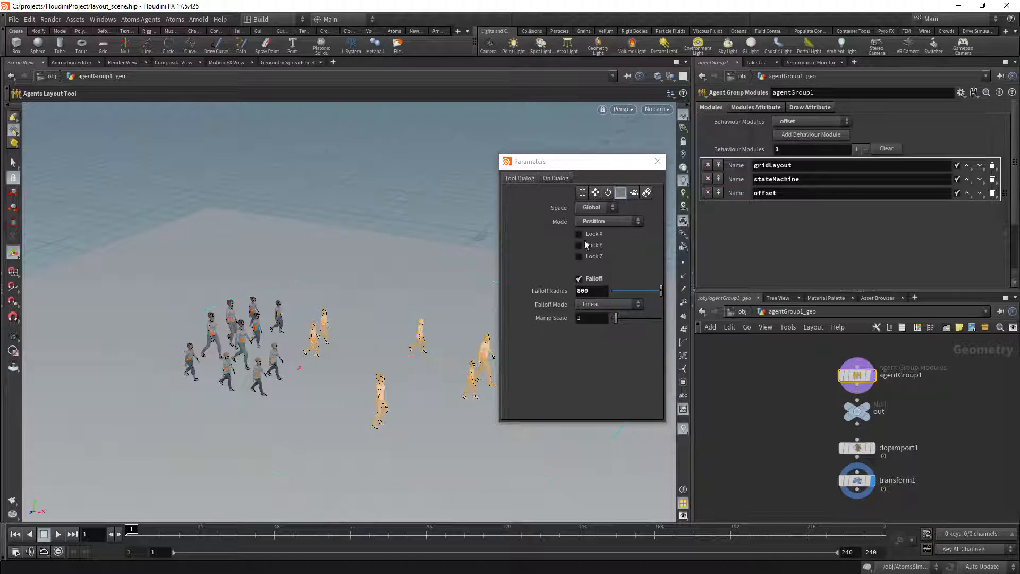
Check the Space and Mode options for scaling, turn off falloff, and return to agent selection mode.
click(597, 208)
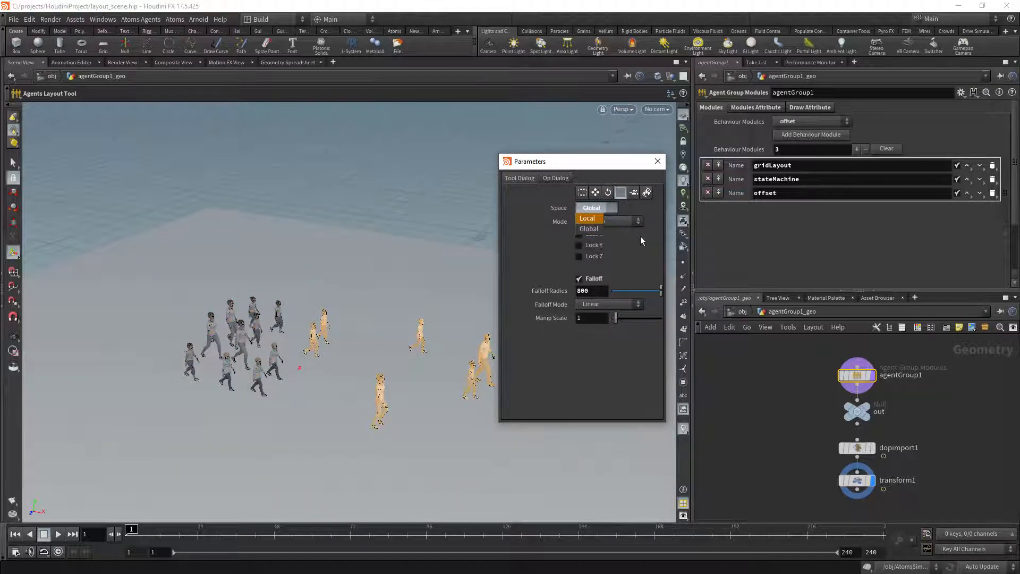
click(629, 221)
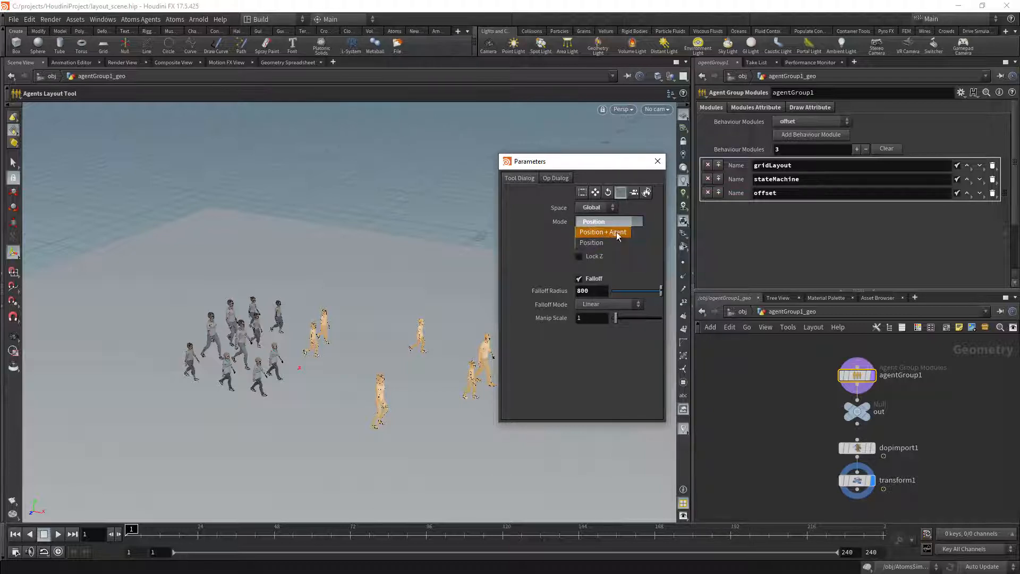
click(604, 219)
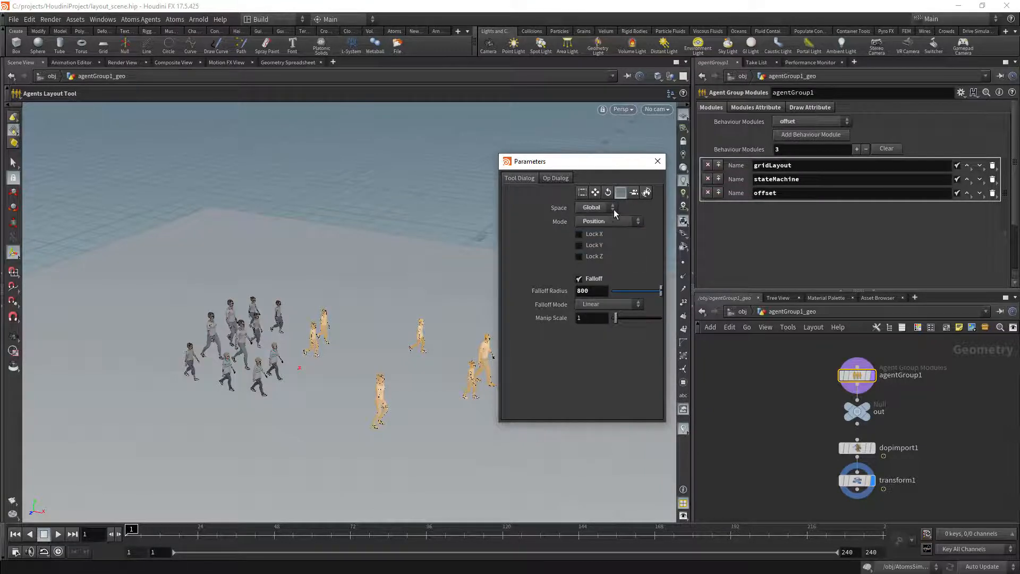
click(594, 279)
click(583, 193)
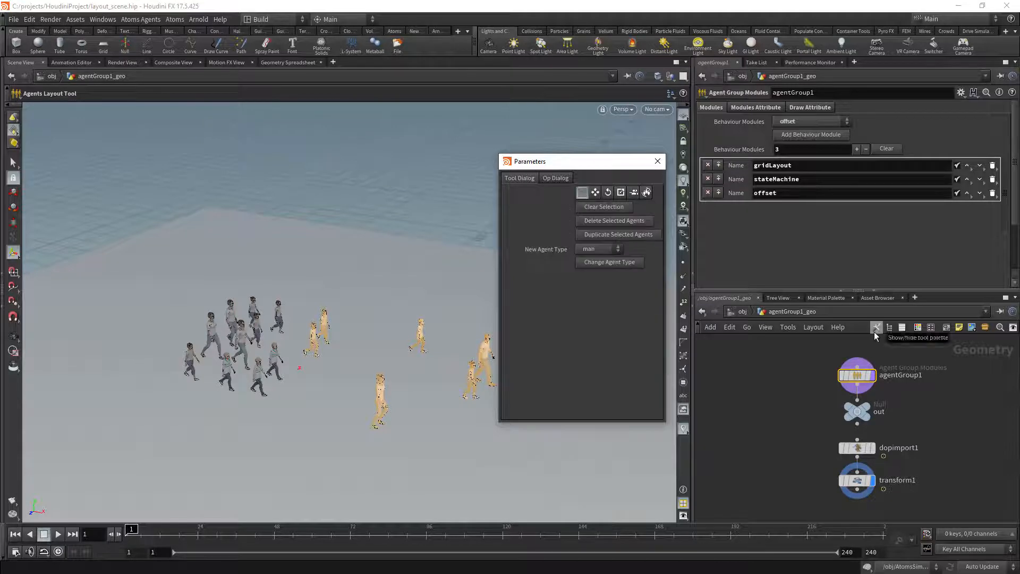
Review the settings of the move, rotate and agent variation modes of the Agents Layout Tool.
mouse_move(866, 379)
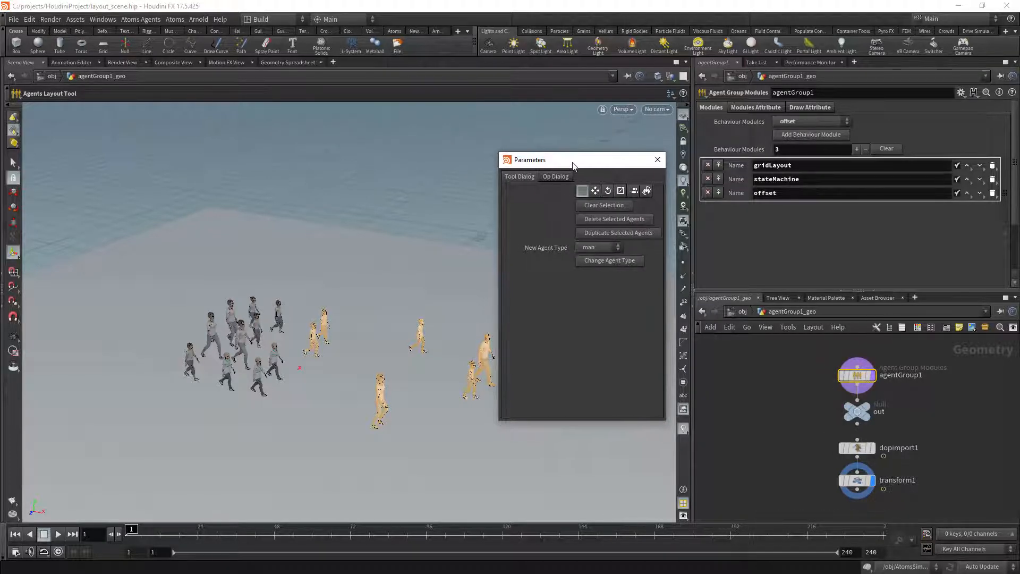
drag(571, 164, 573, 162)
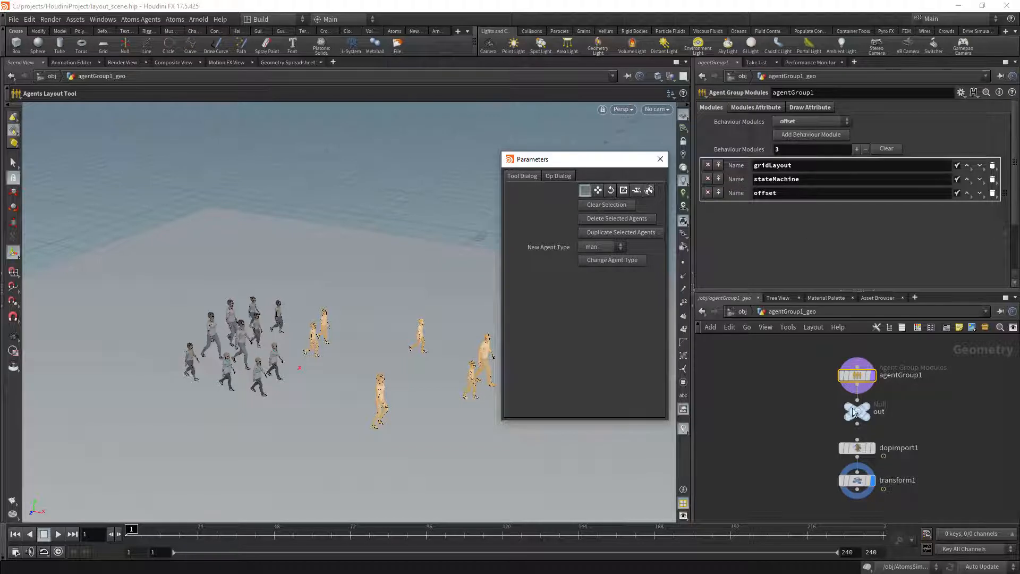
mouse_move(810, 361)
click(597, 192)
click(611, 192)
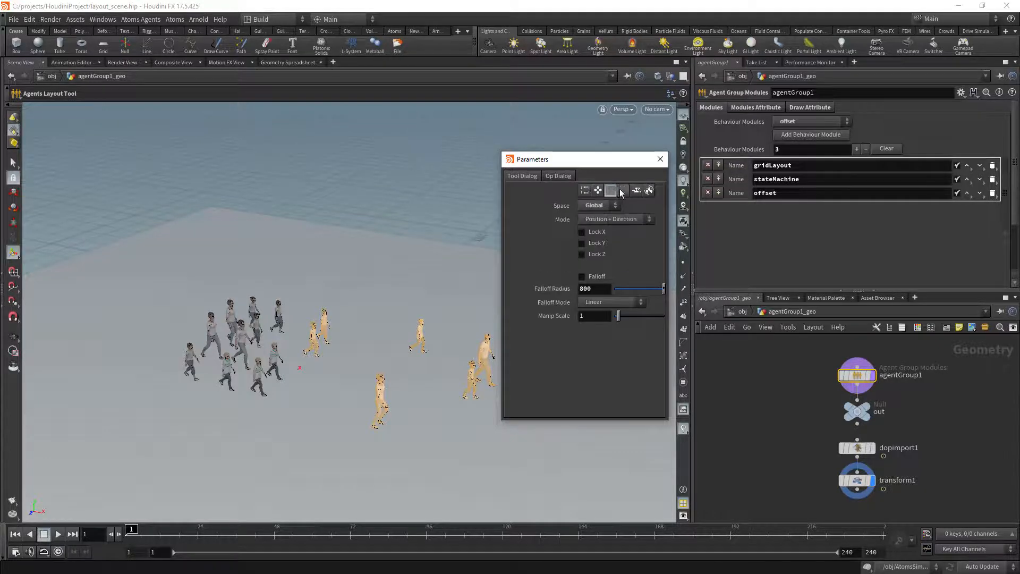
click(636, 190)
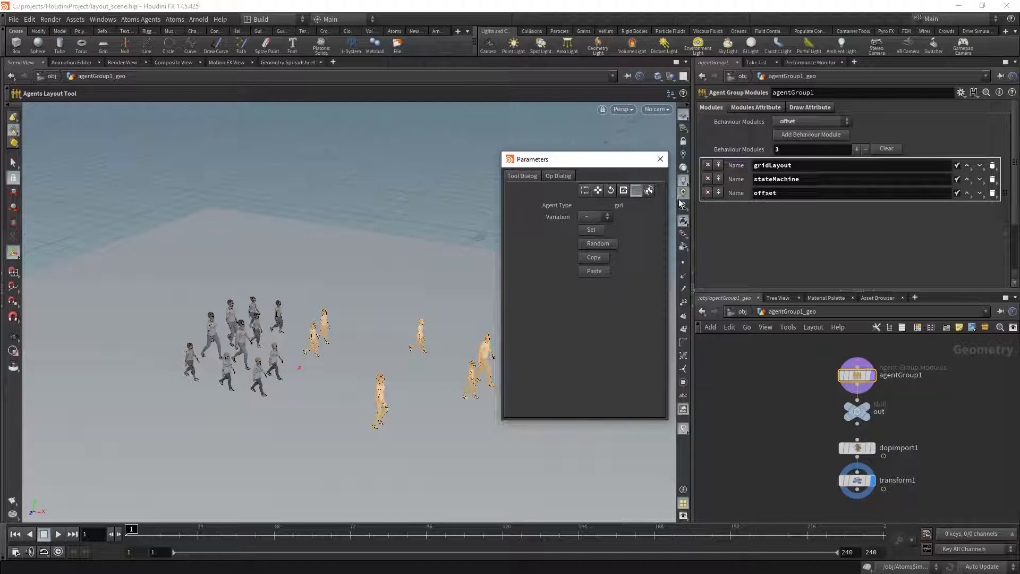
Apply the Social Layout modes Average Position and Look To Center to the selected agents.
click(650, 192)
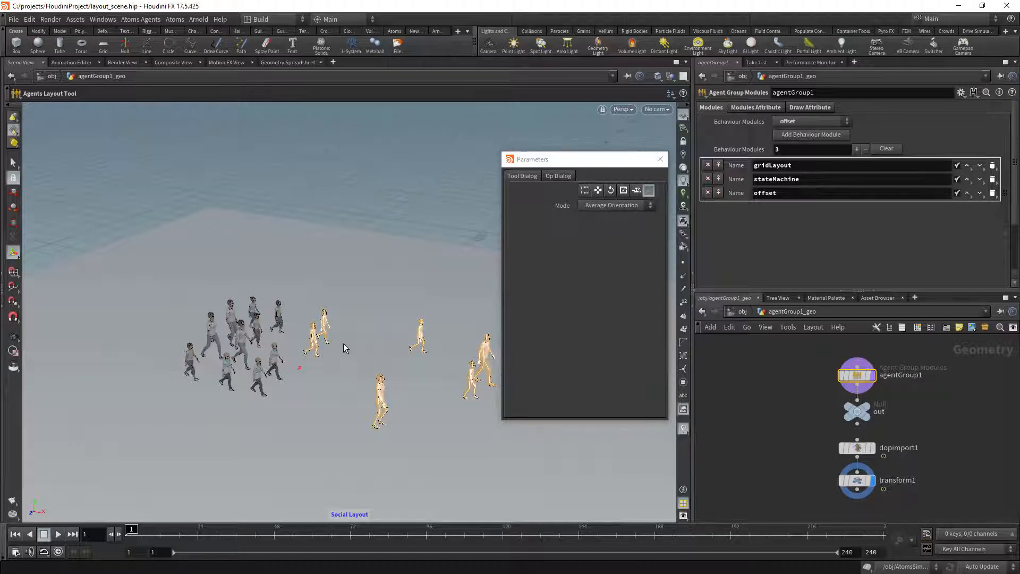
click(620, 207)
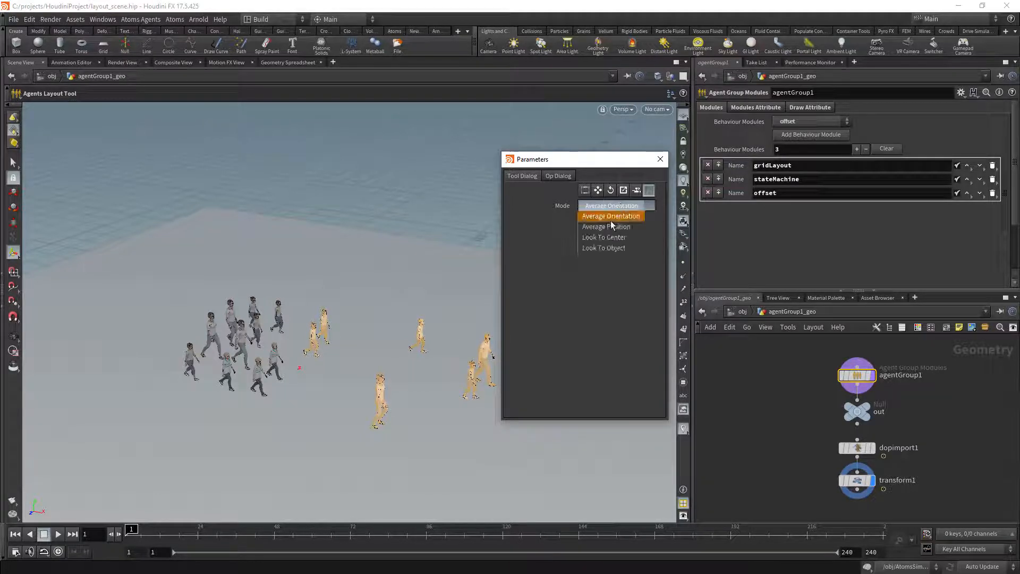
click(613, 224)
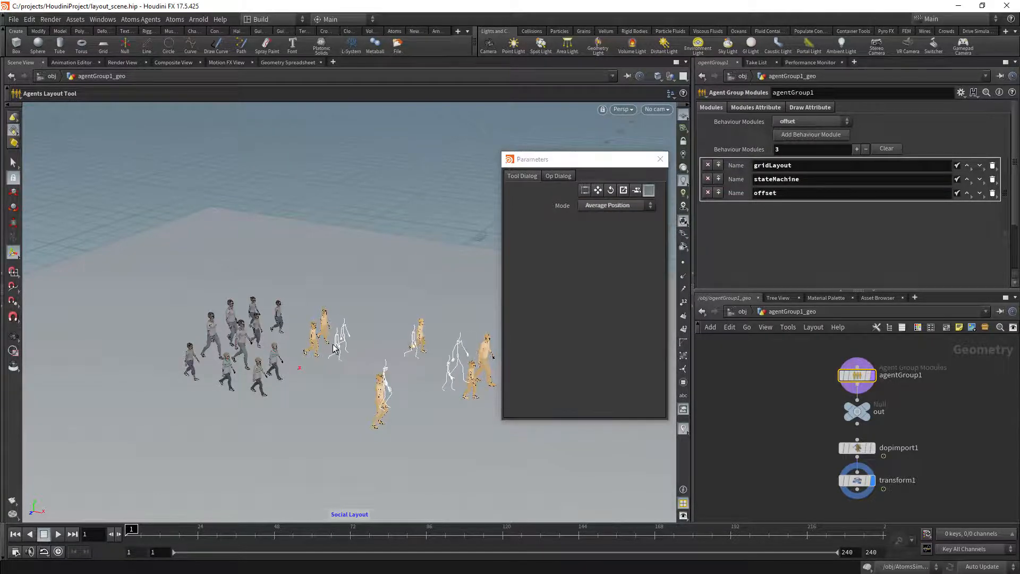
click(600, 205)
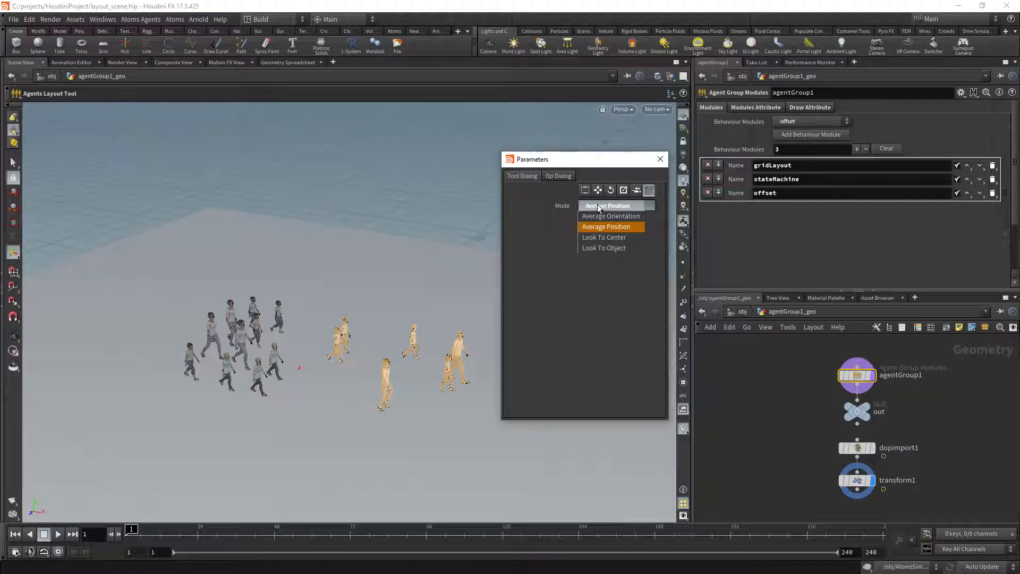
click(601, 237)
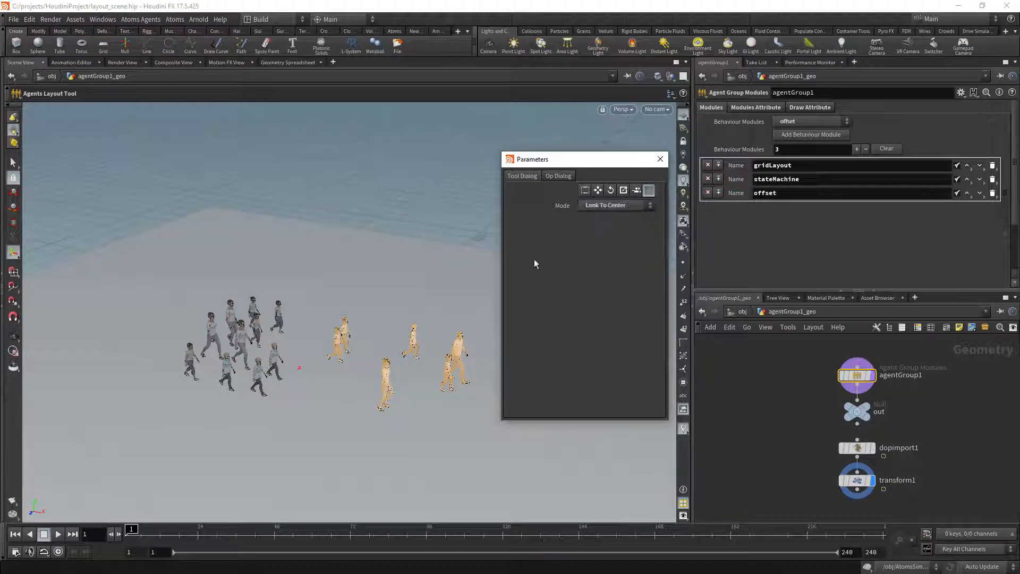
Apply the Average Orientation social layout to the selected agents, play the simulation, and return to the first frame.
click(627, 206)
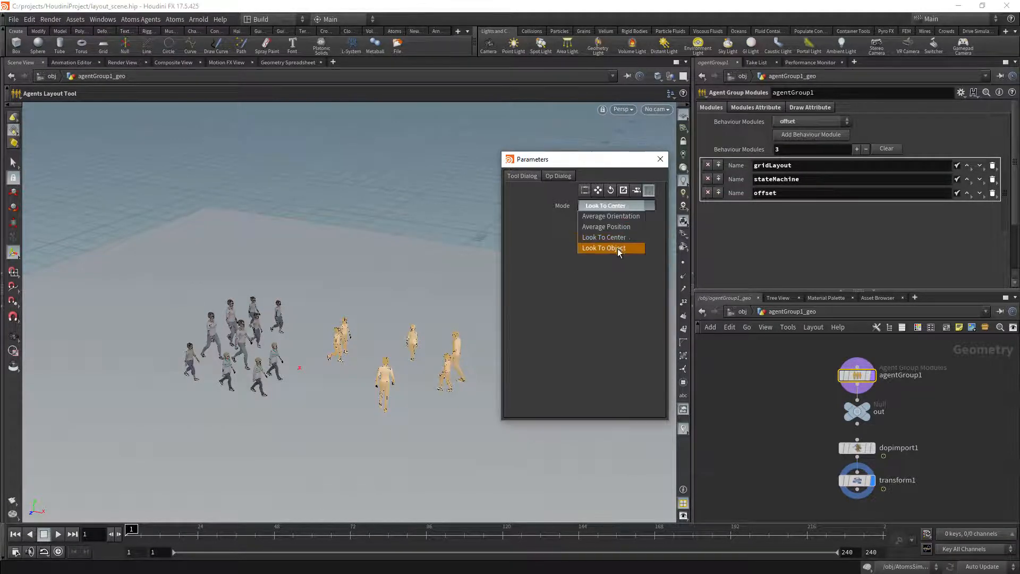
click(611, 216)
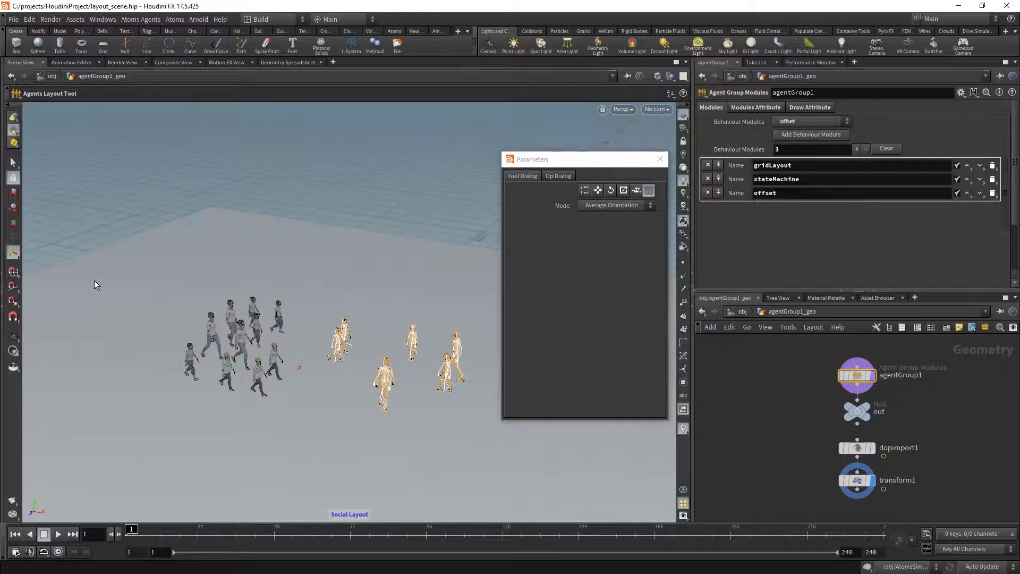
click(58, 536)
click(15, 534)
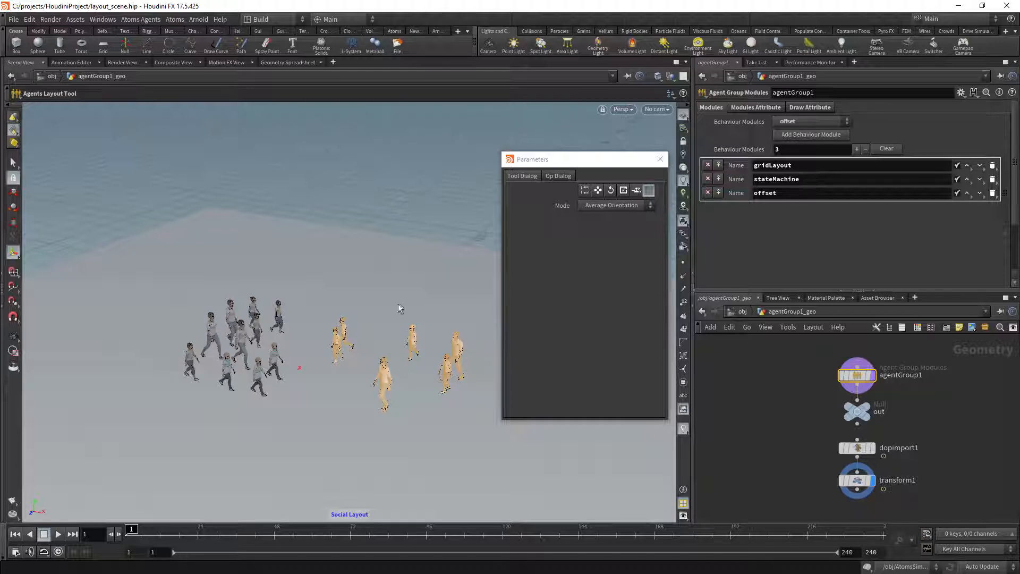
Clear the per-agent overrides of the offset module's direction attribute on agentGroup1 and close the override editor.
click(766, 108)
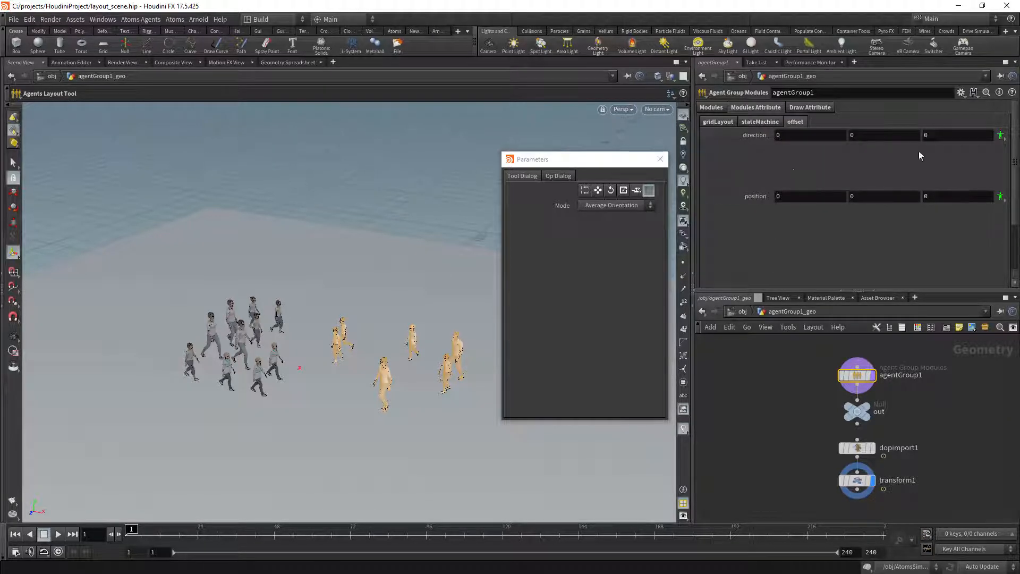
click(1000, 136)
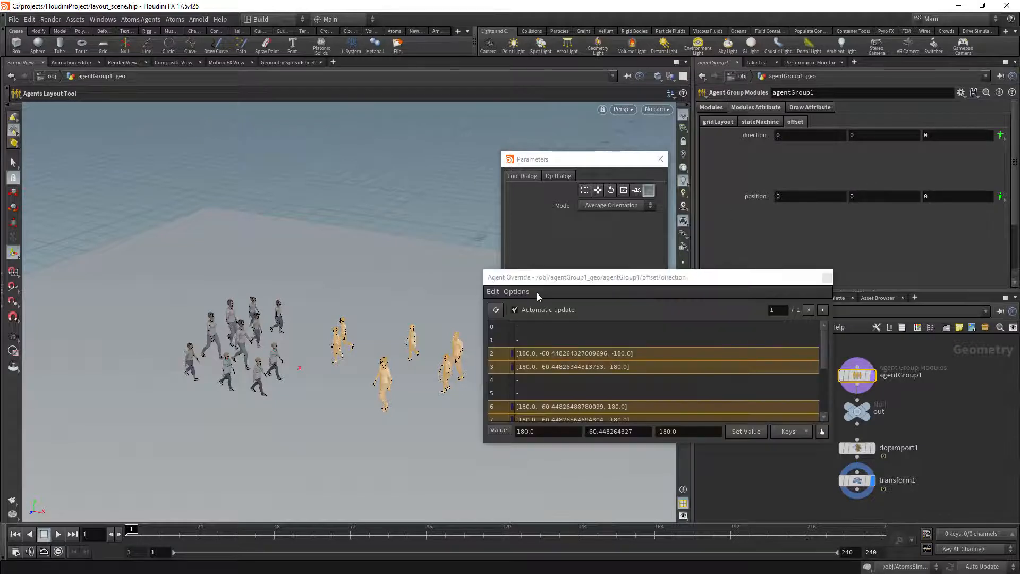
click(493, 292)
click(507, 322)
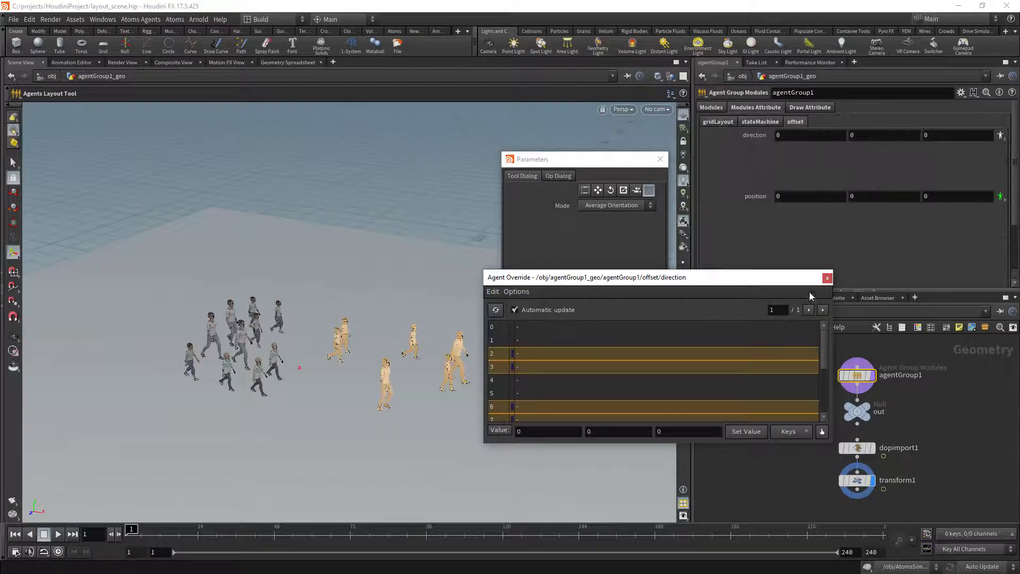
click(828, 278)
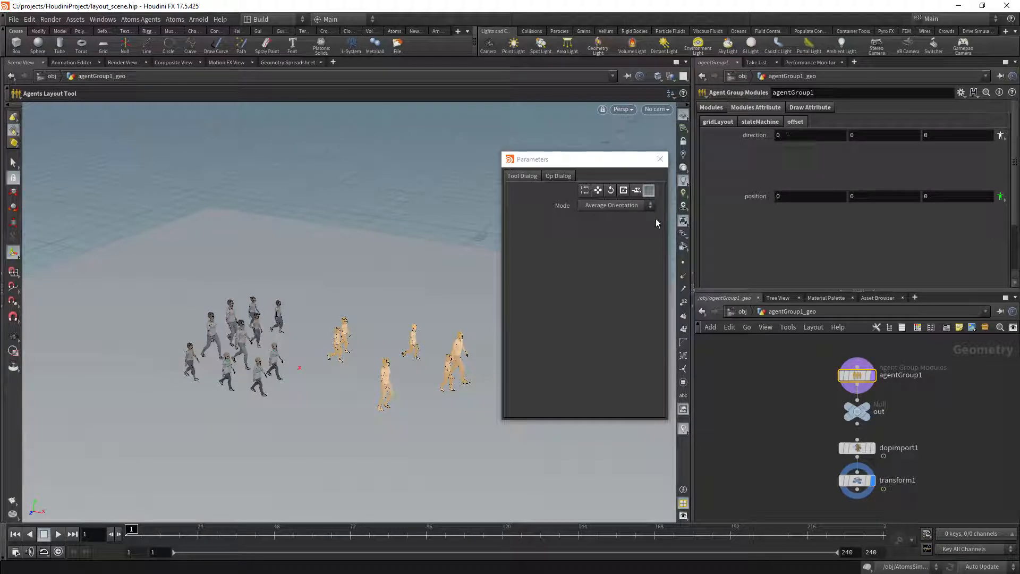
Show the Atoms shelf and the Atoms Layout Tool controls, leaving the floating tool parameters window closed.
click(660, 159)
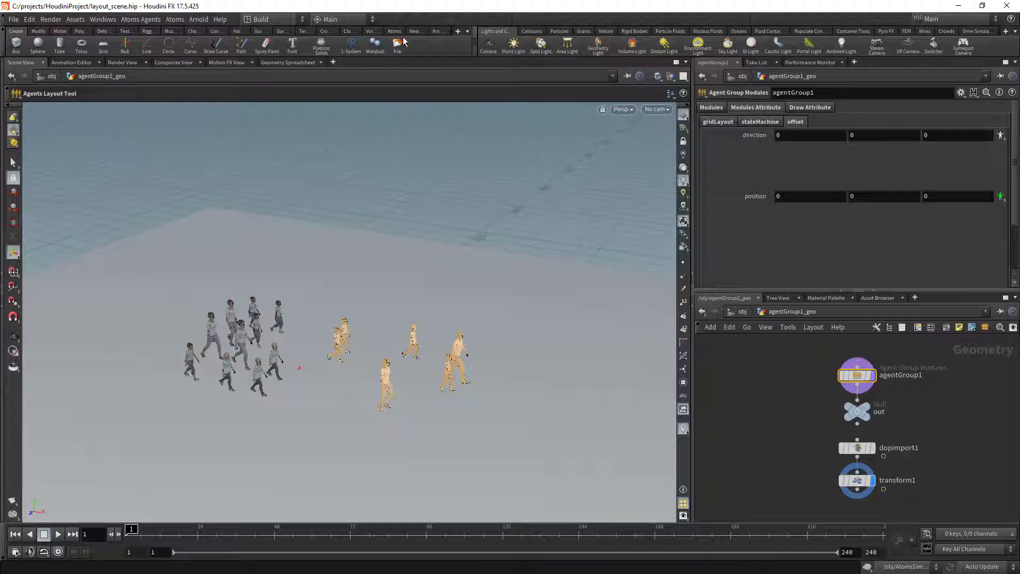
click(394, 31)
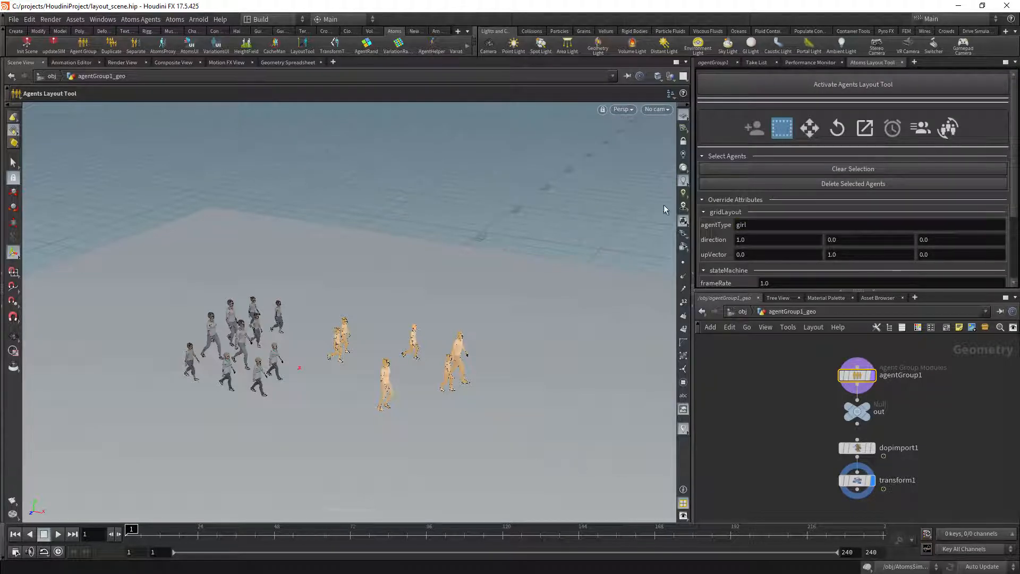
mouse_move(864, 379)
key(p)
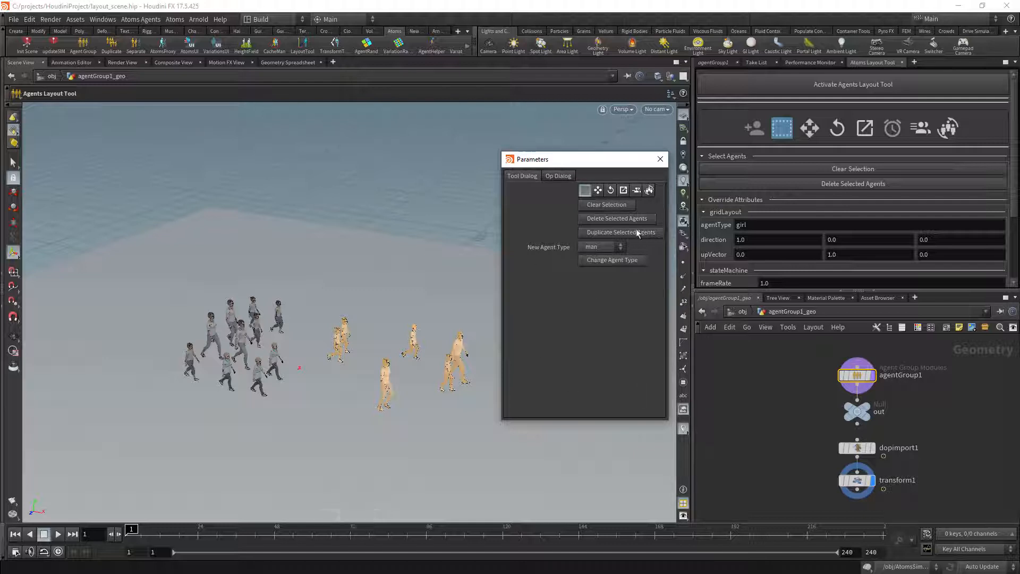
click(660, 159)
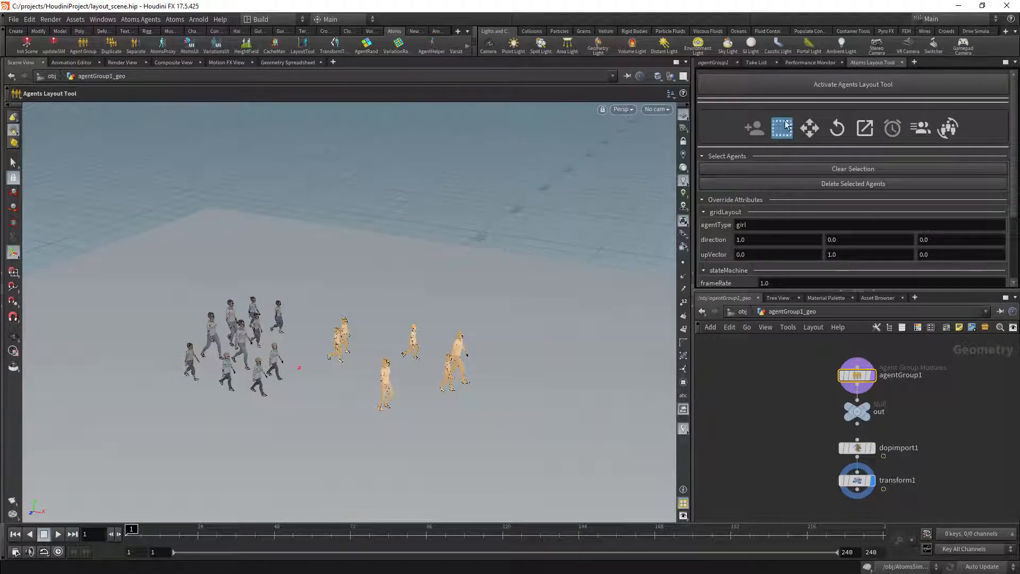
Box-select the three agents between the main group and the separated agents using the layout tool's selection mode.
click(786, 125)
drag(275, 258, 353, 426)
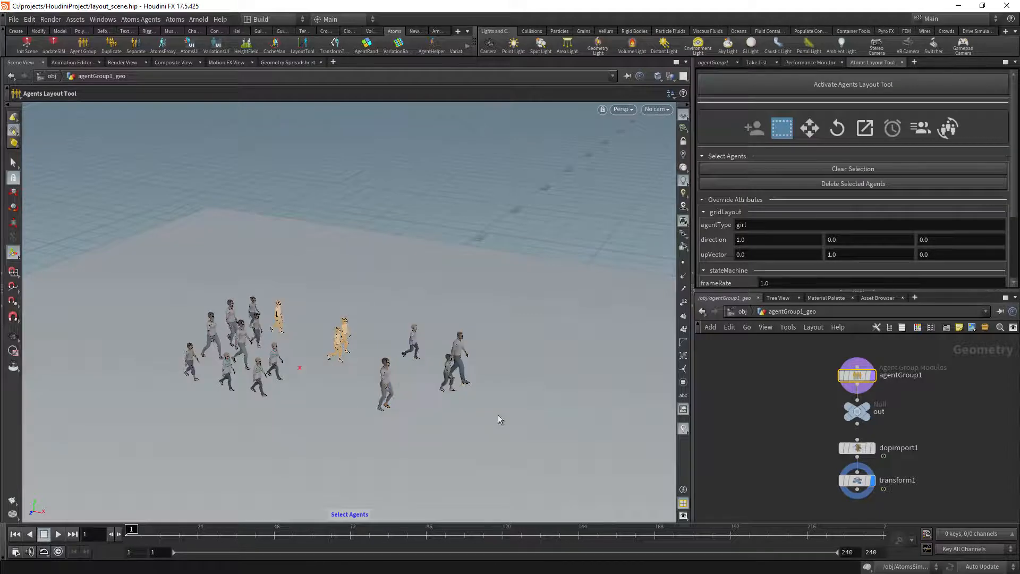
Box-select the separated agents together with those at the near edge of the main cluster, and review their override attributes.
drag(498, 415, 267, 279)
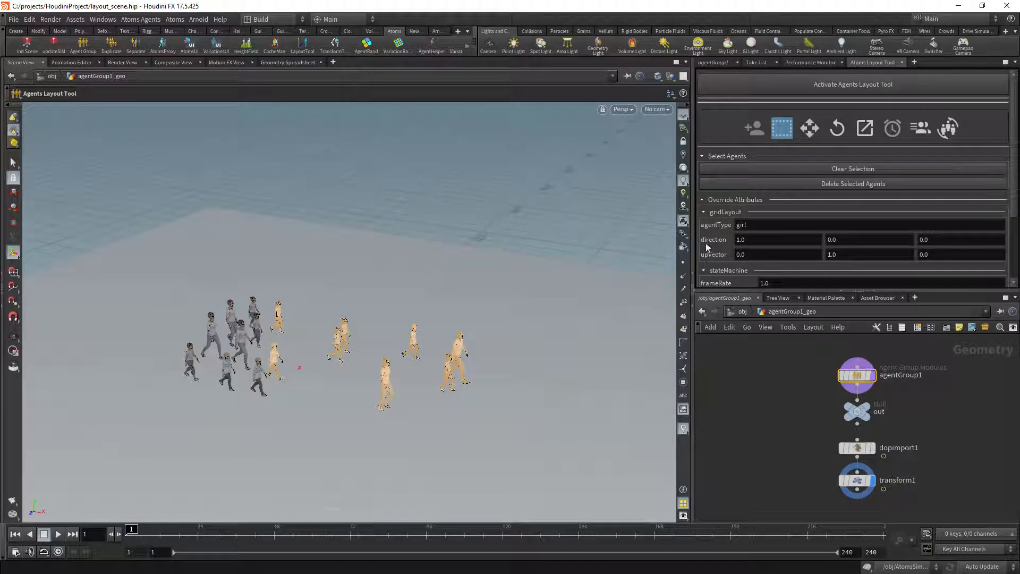
scroll(714, 225, down, 2)
scroll(713, 225, down, 5)
scroll(713, 223, up, 5)
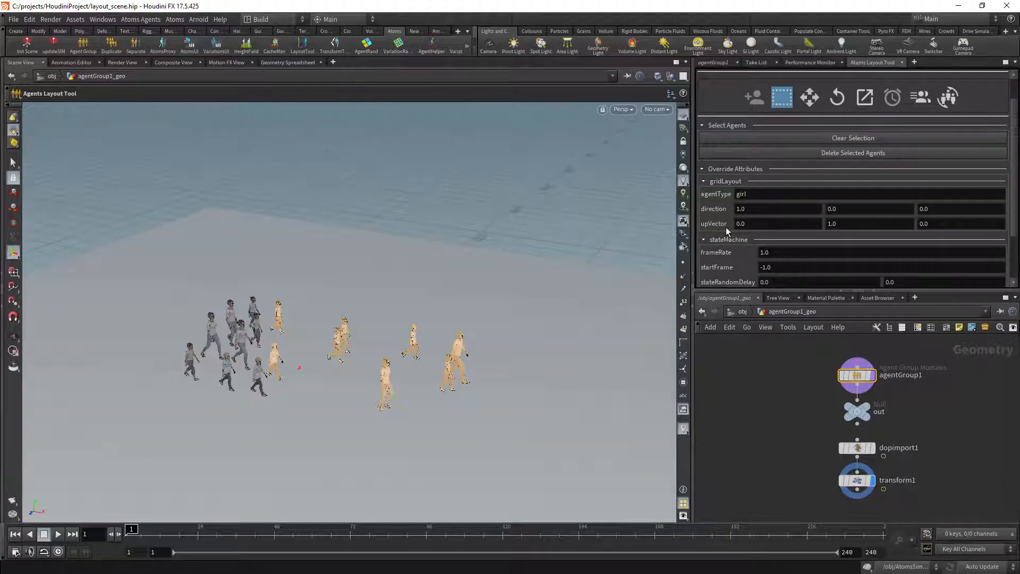
scroll(723, 226, down, 4)
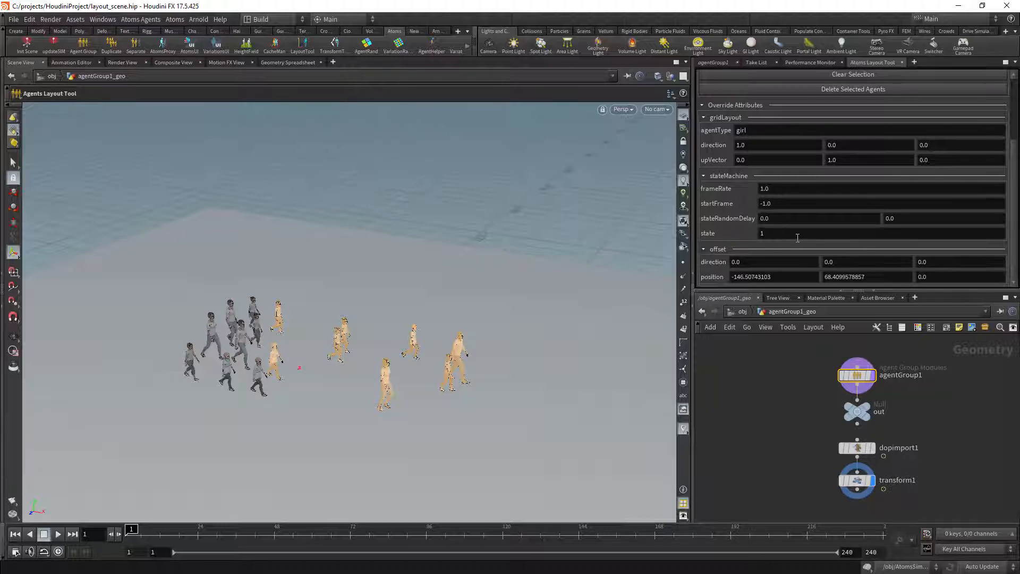
Try the value 2 for the selected agents' stateMachine state override and restore it to 1.
click(798, 238)
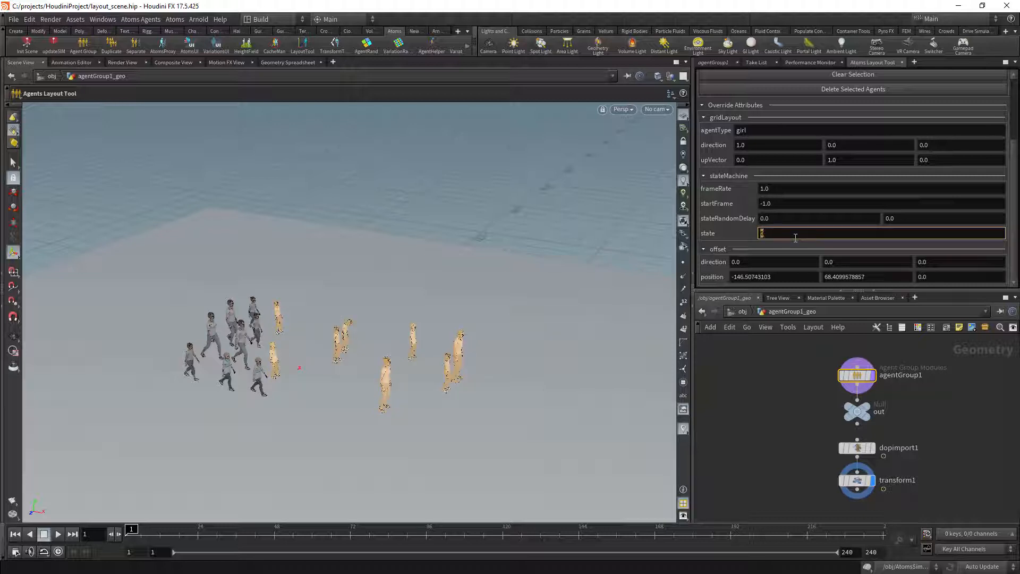
key(Return)
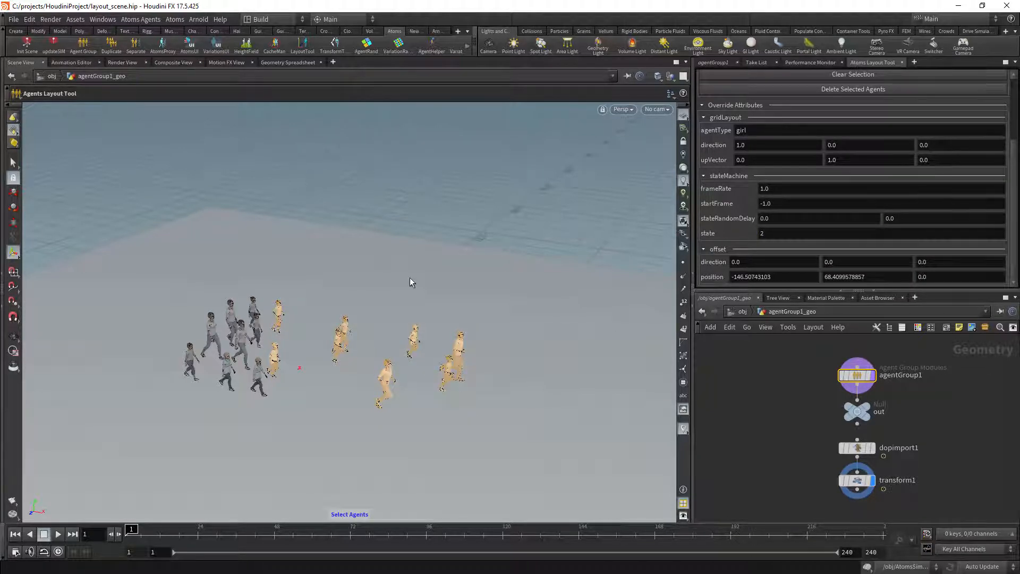
click(815, 235)
text(1)
key(Return)
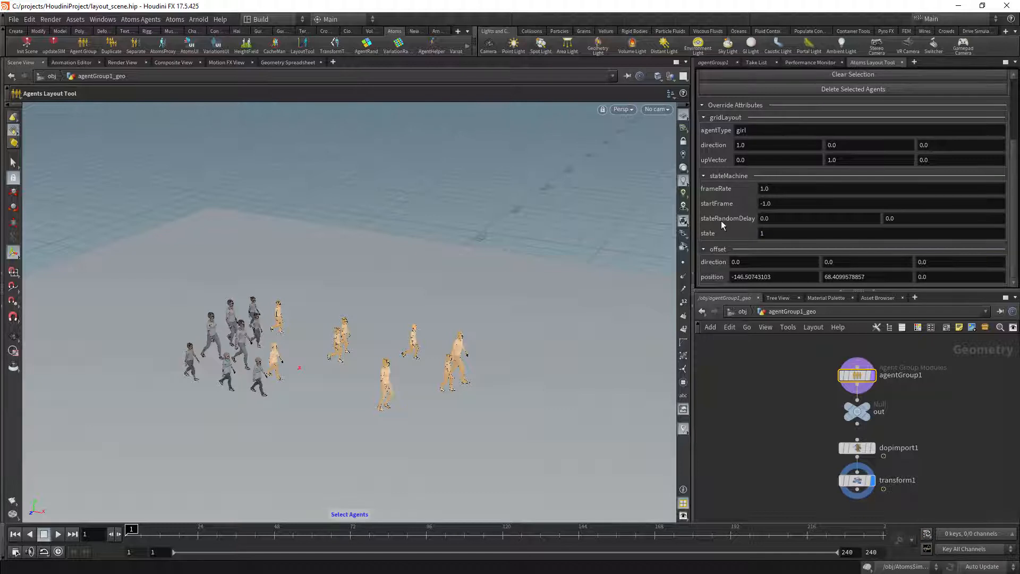
scroll(721, 221, up, 3)
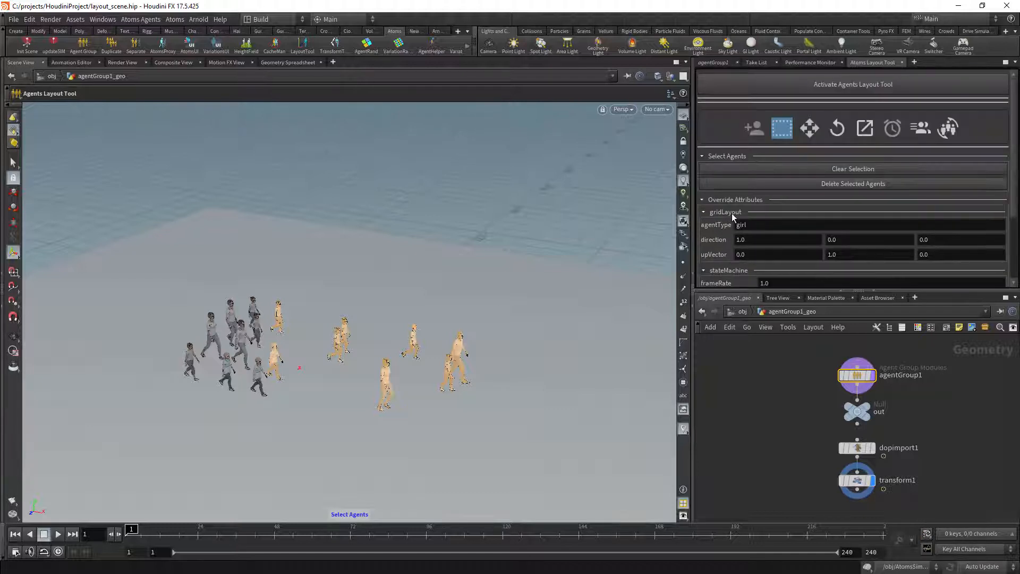
Examine the layout tool's options for moving, rotating, scaling, varying and socially arranging agents.
click(809, 128)
scroll(743, 202, down, 1)
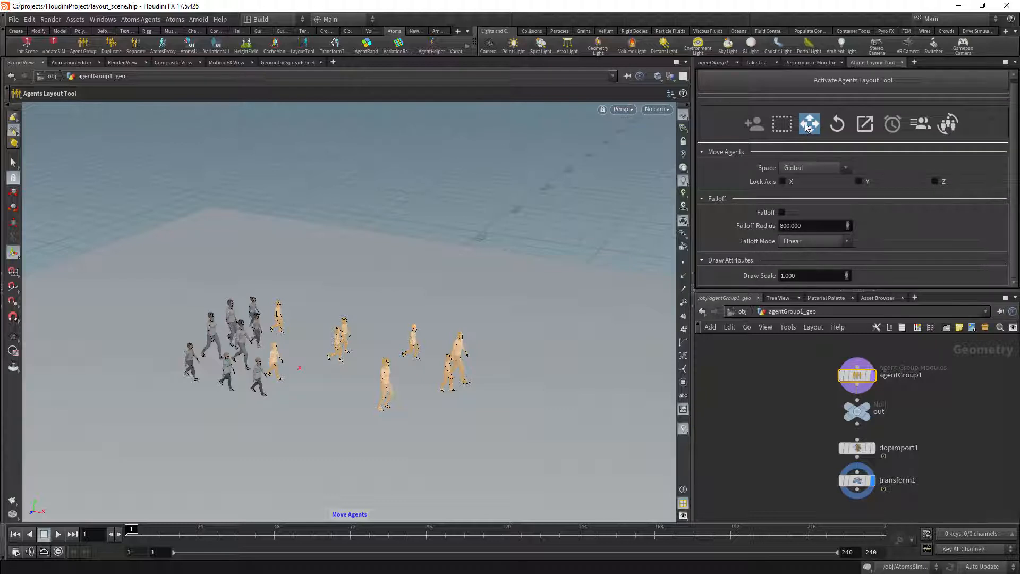
click(815, 168)
click(741, 171)
click(837, 123)
click(864, 123)
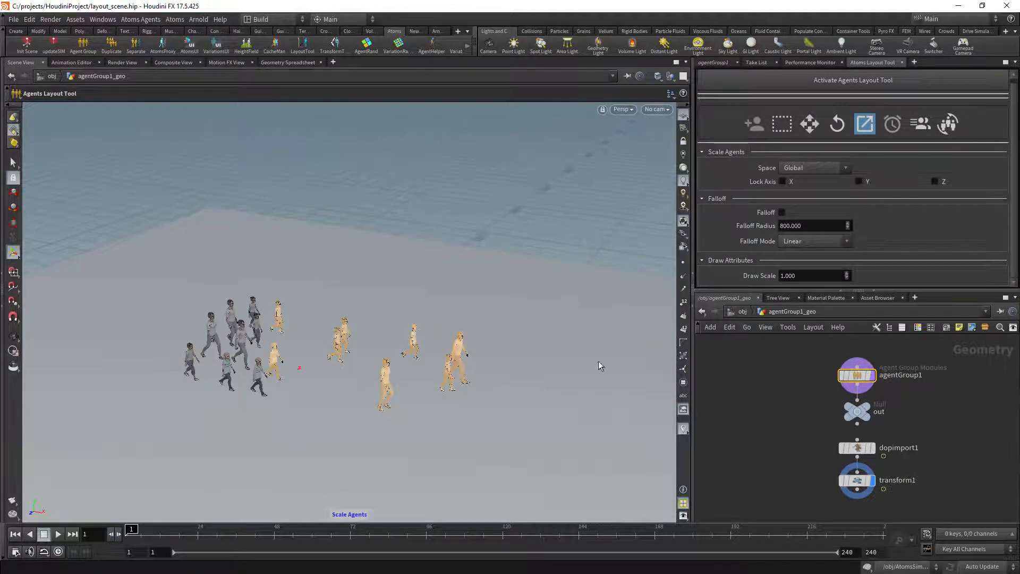
click(919, 125)
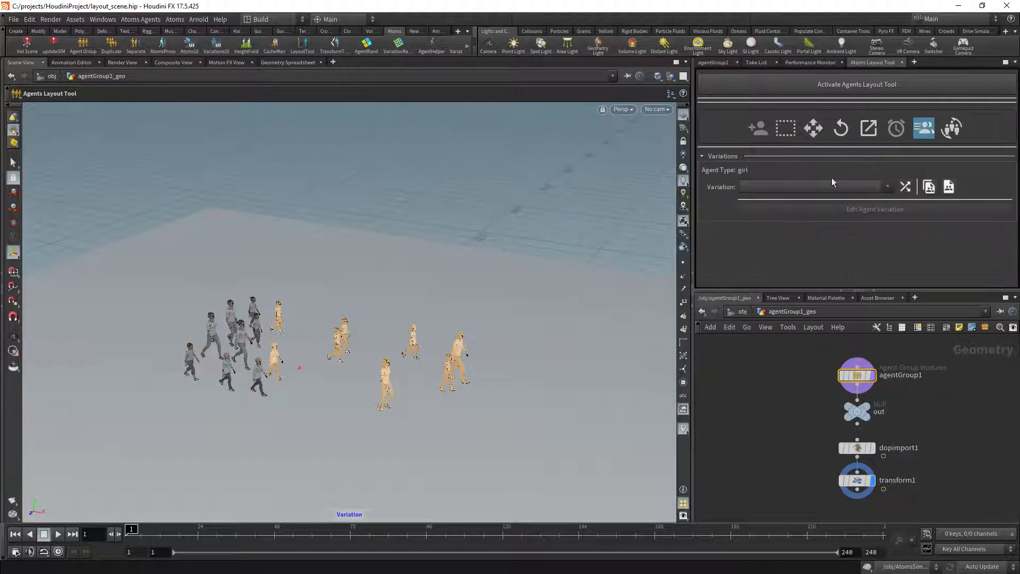
click(952, 128)
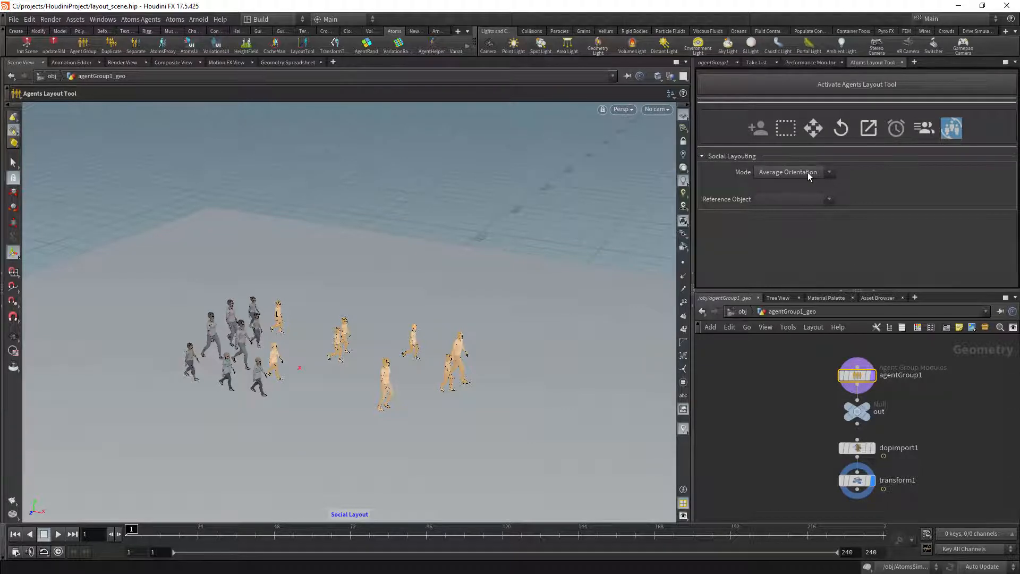
Save the scene under the new name layout_scene_v2.hip.
click(13, 20)
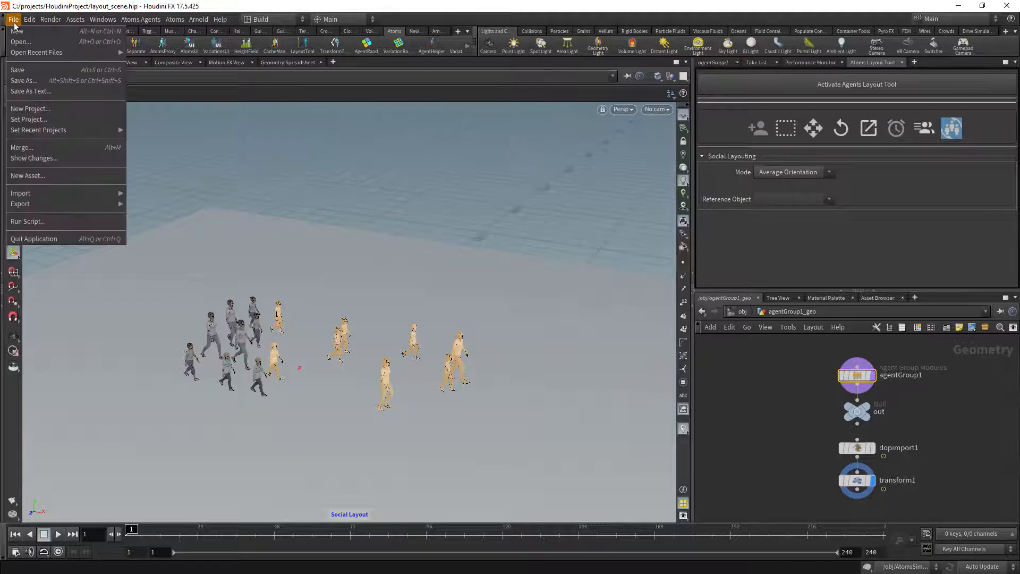
click(23, 81)
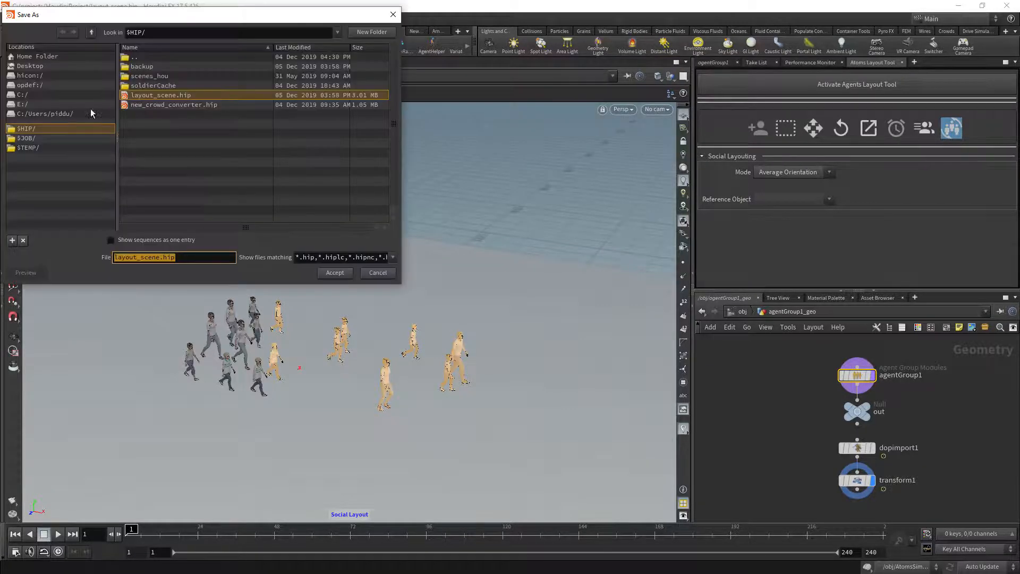
click(160, 258)
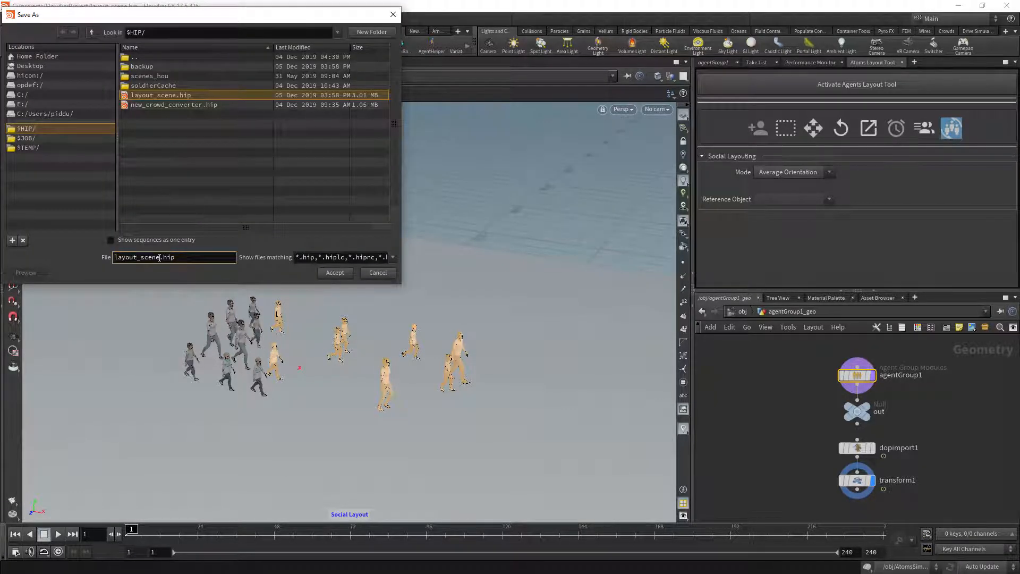
text(_v2)
key(Return)
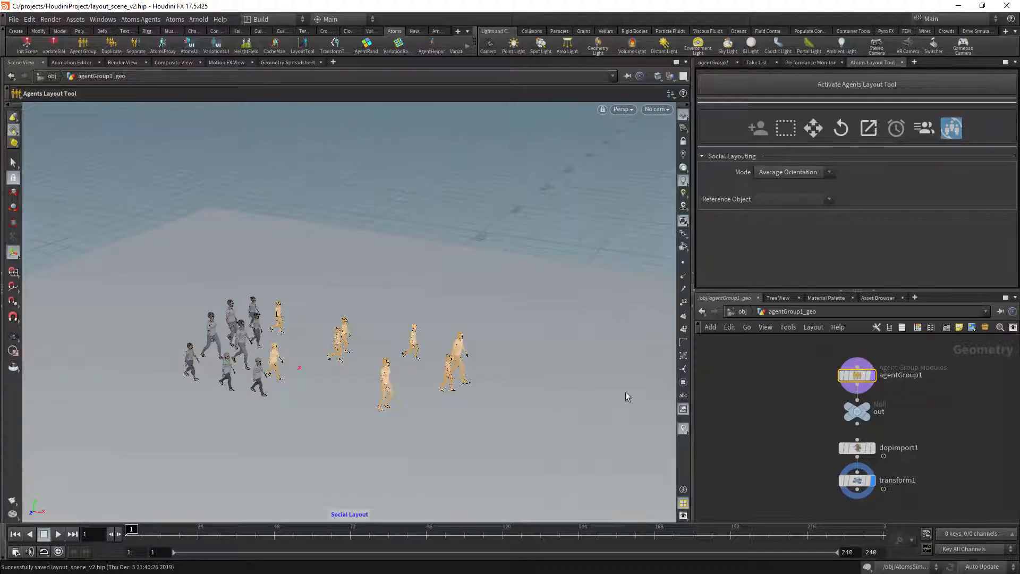
Create a second agent group at object level and place its agentGroup2_geo node between agentGroup1_geo and grid_object1.
click(743, 312)
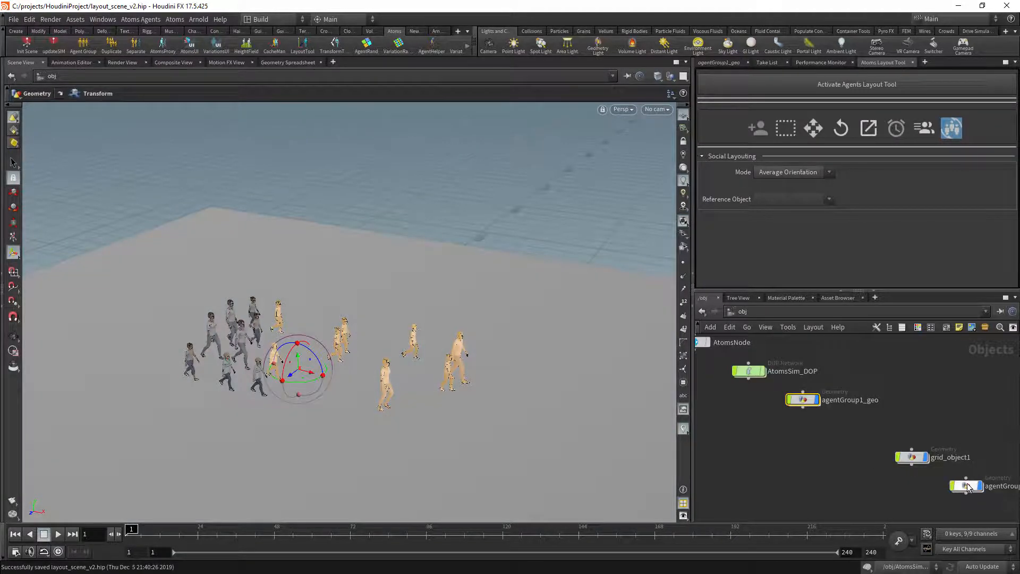
drag(966, 485, 850, 428)
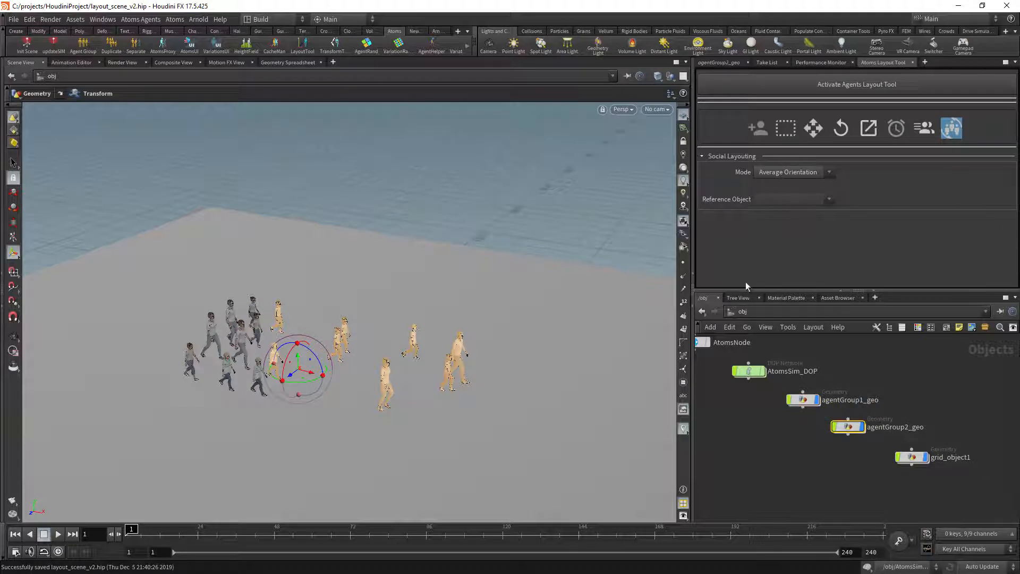
click(13, 192)
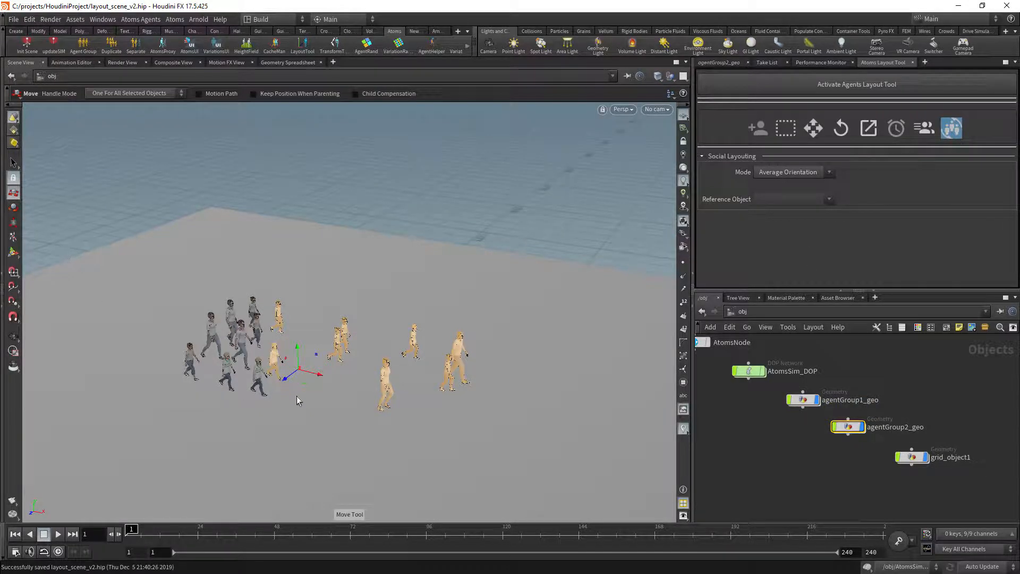
drag(288, 382, 200, 431)
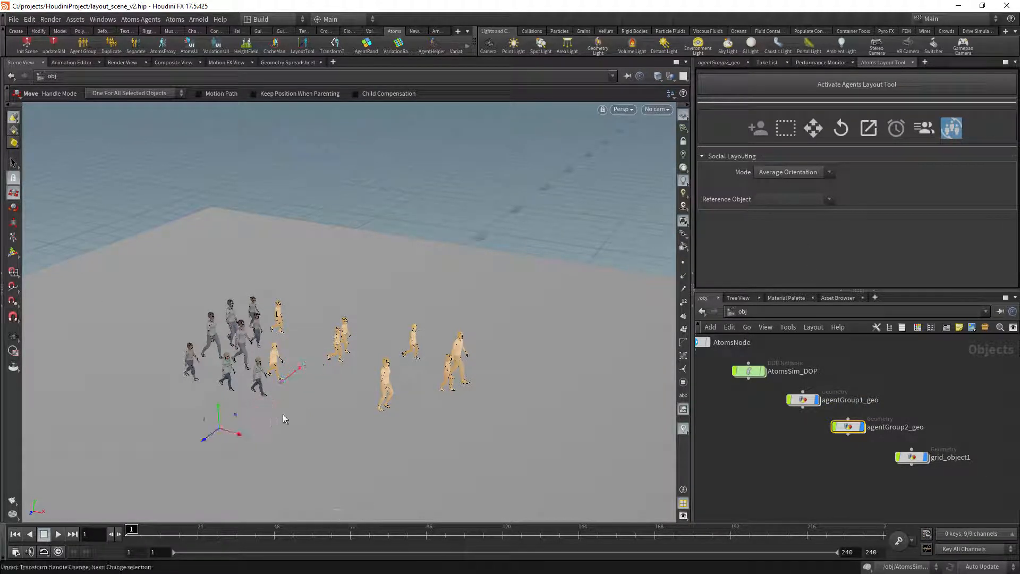
key(ctrl+z)
Inside agentGroup2_geo, add the pointsLayout and stateMachine behaviour modules to agentGroup2.
double_click(849, 428)
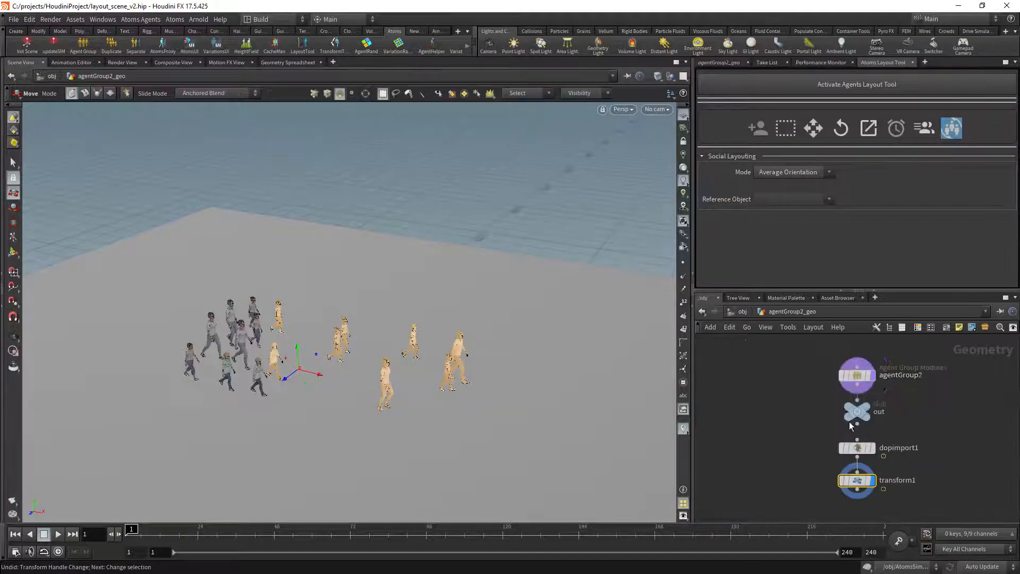
click(718, 63)
click(857, 375)
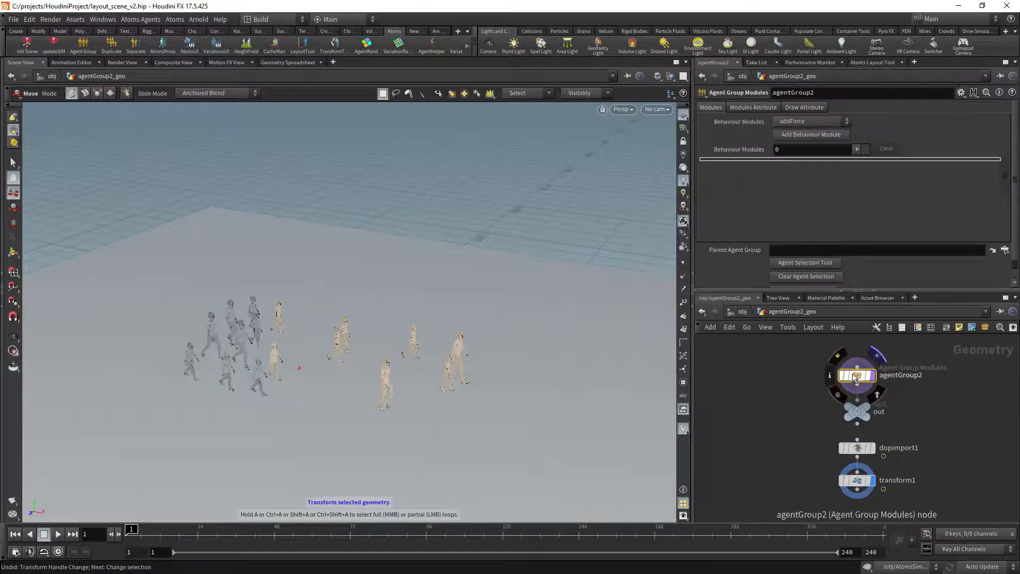
click(795, 122)
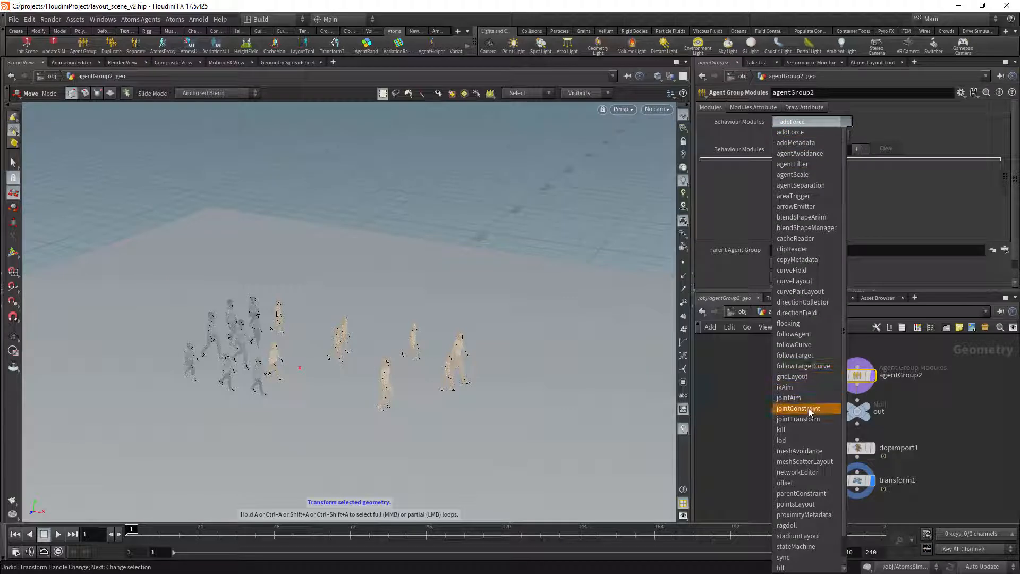
click(813, 505)
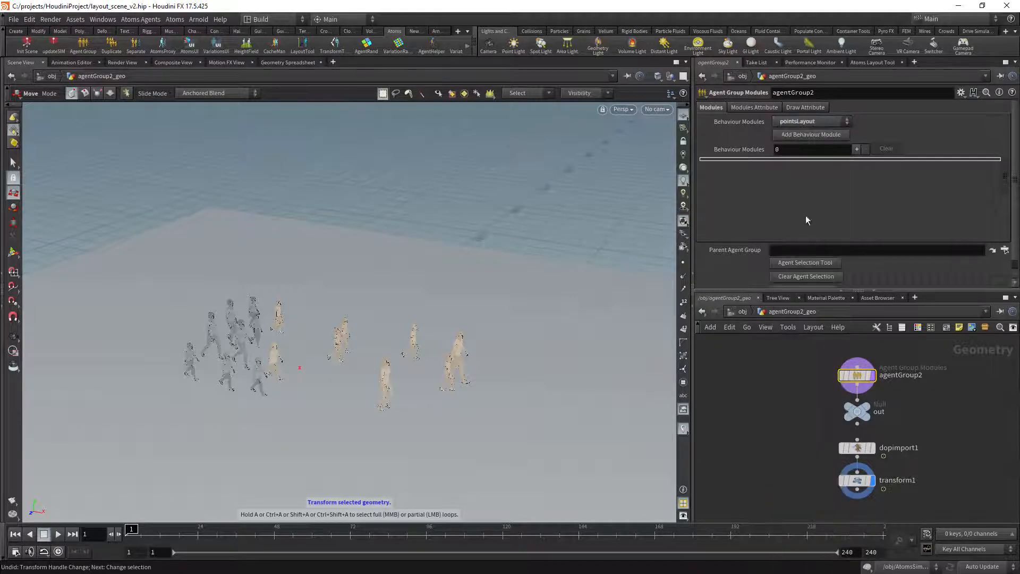
click(803, 134)
click(809, 121)
click(820, 545)
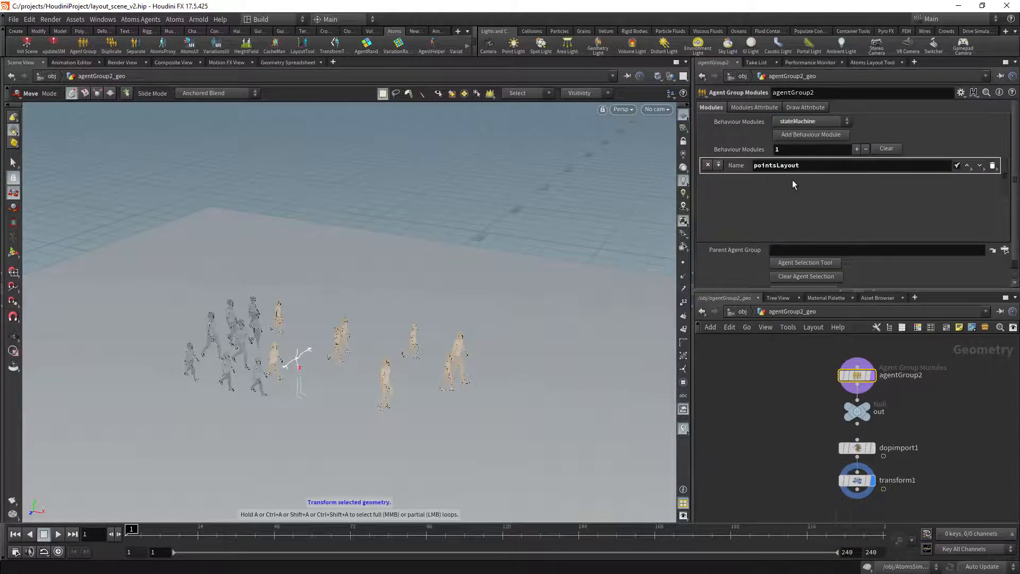
click(792, 136)
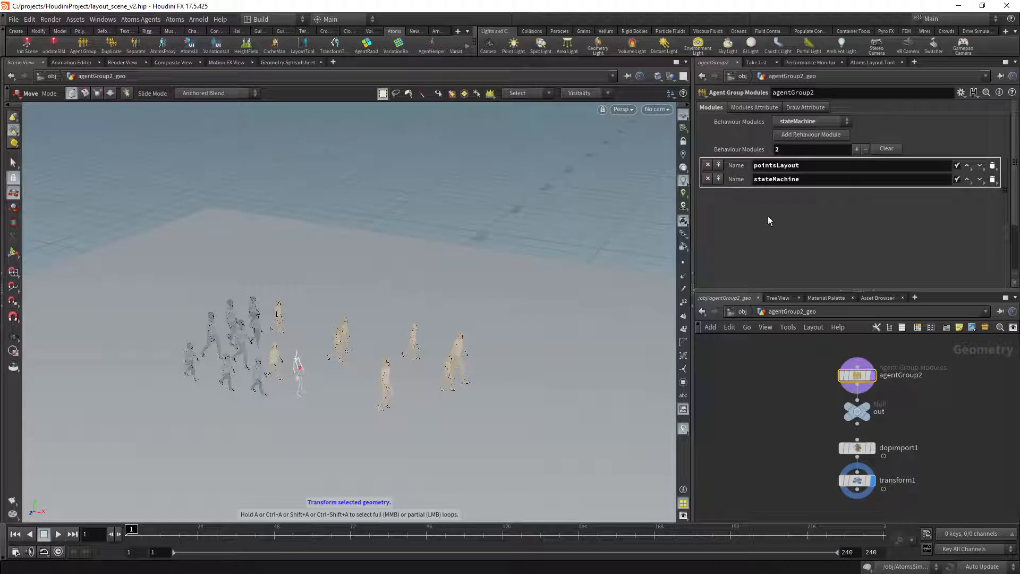
Set the heightField attribute of agentGroup2's stateMachine module to hf.
click(772, 124)
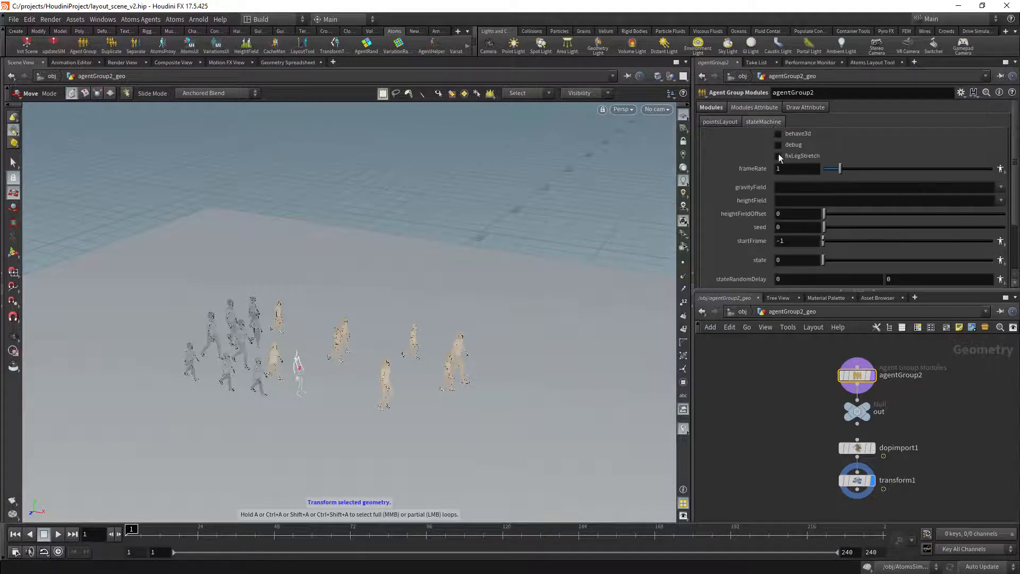
click(794, 201)
text(hf)
key(Tab)
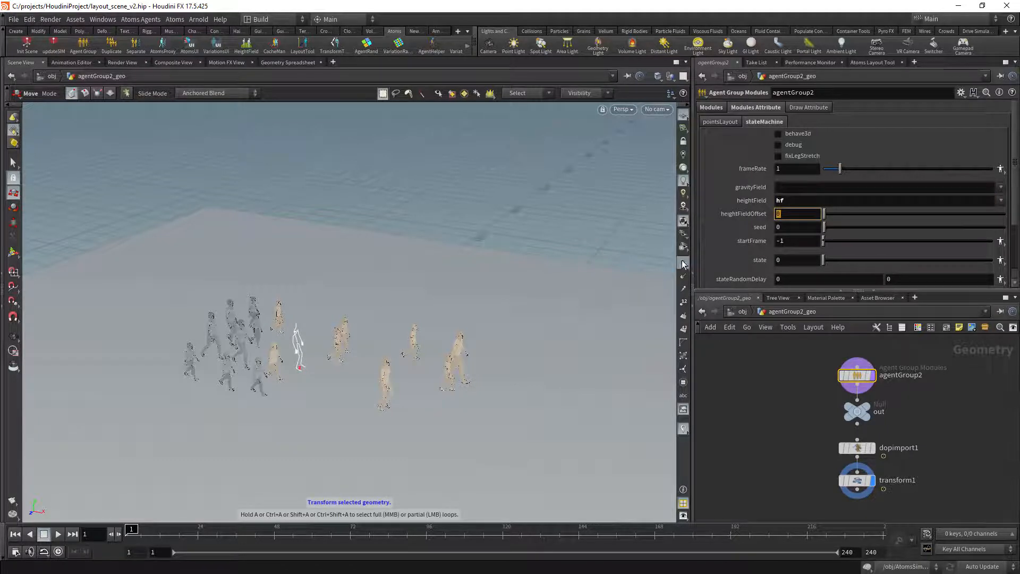
Set agentGroup2's draw mode to Skin.
click(808, 107)
click(797, 122)
click(795, 164)
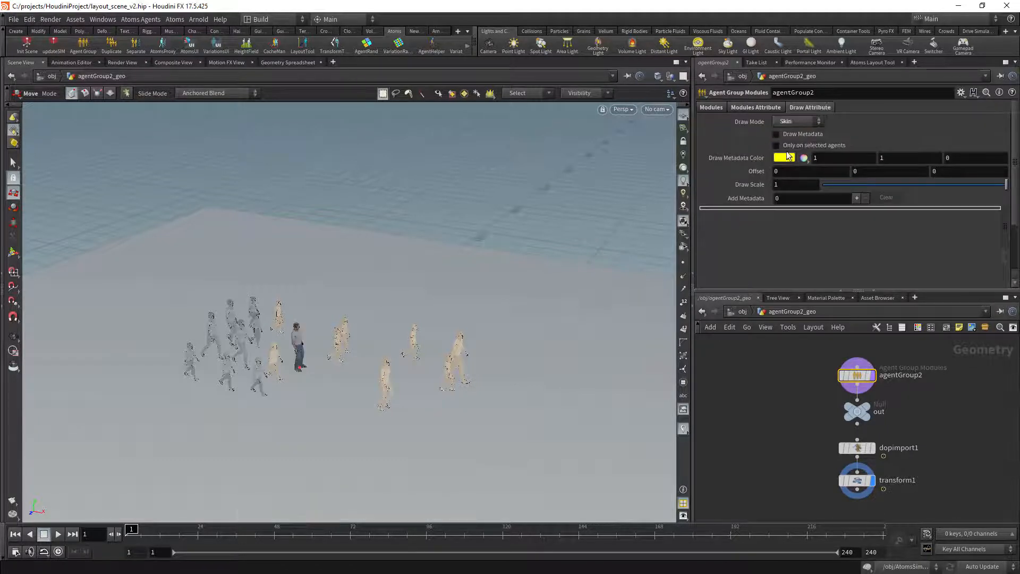
Launch the Agents Layout Tool from agentGroup2's pointsLayout attributes and switch it to Add Agents mode.
click(748, 108)
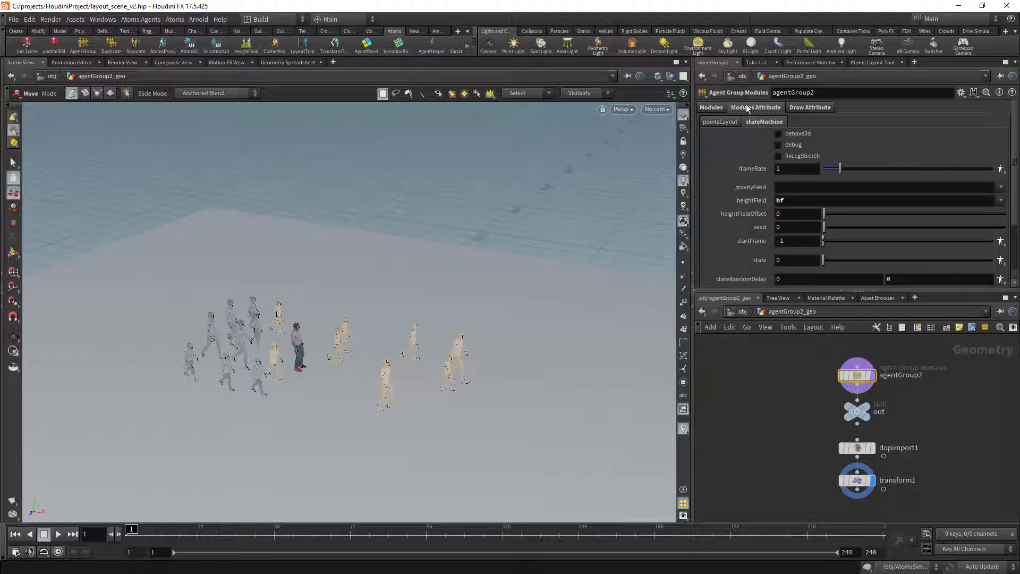
click(724, 120)
click(794, 136)
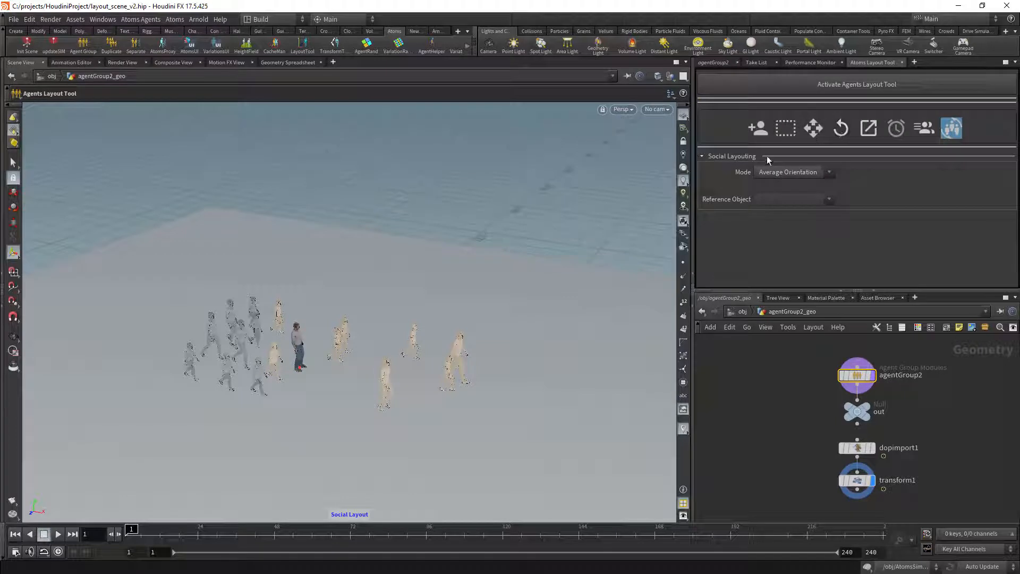
click(758, 128)
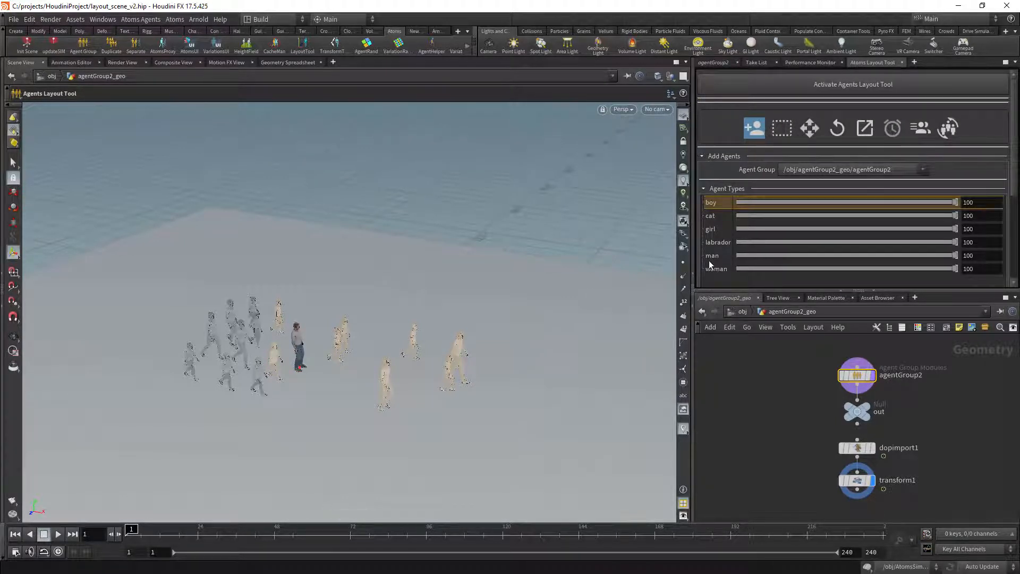
Choose the boy, girl, man and woman agent types for adding, with the Random option enabled.
ctrl+click(716, 229)
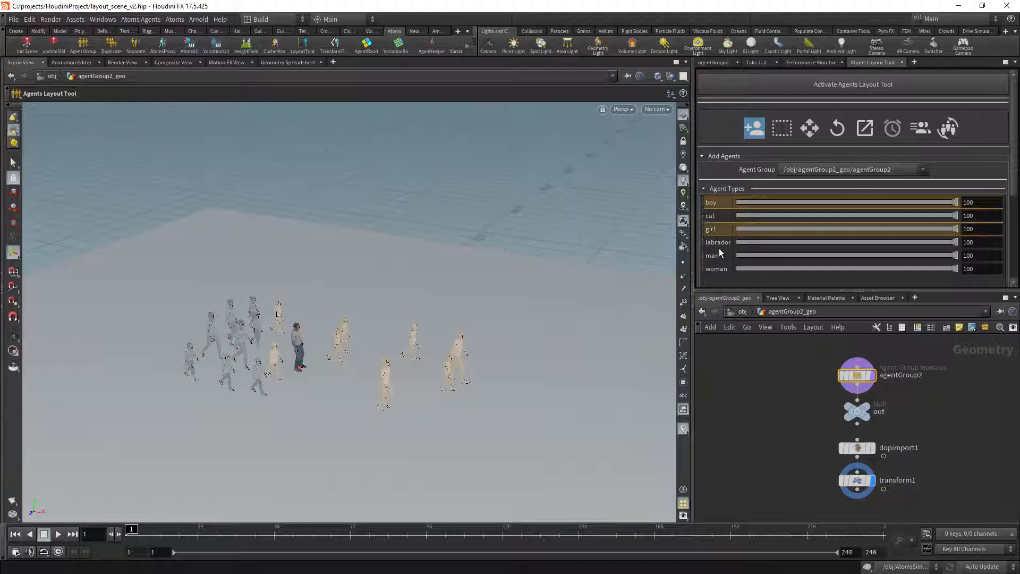
ctrl+click(720, 255)
ctrl+click(720, 268)
scroll(719, 234, down, 3)
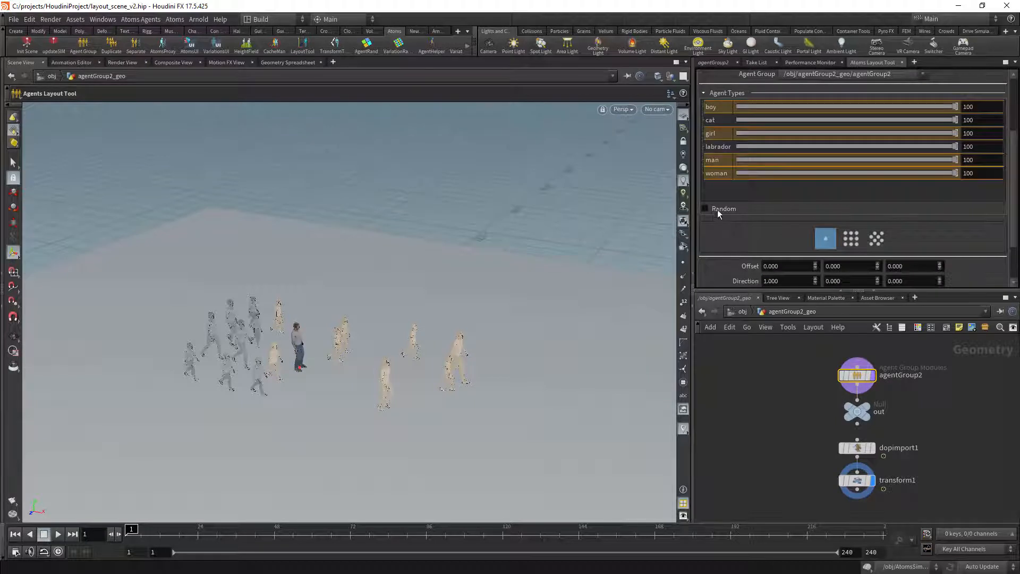
Place five single agents one by one on the ground in a row behind the existing crowd.
click(521, 314)
click(456, 288)
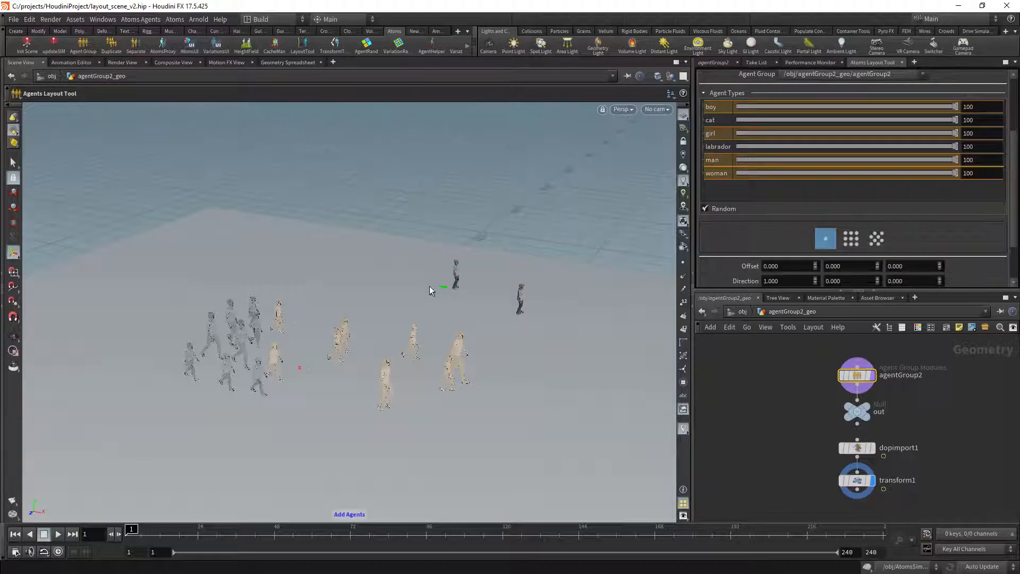
click(396, 286)
click(352, 282)
click(313, 254)
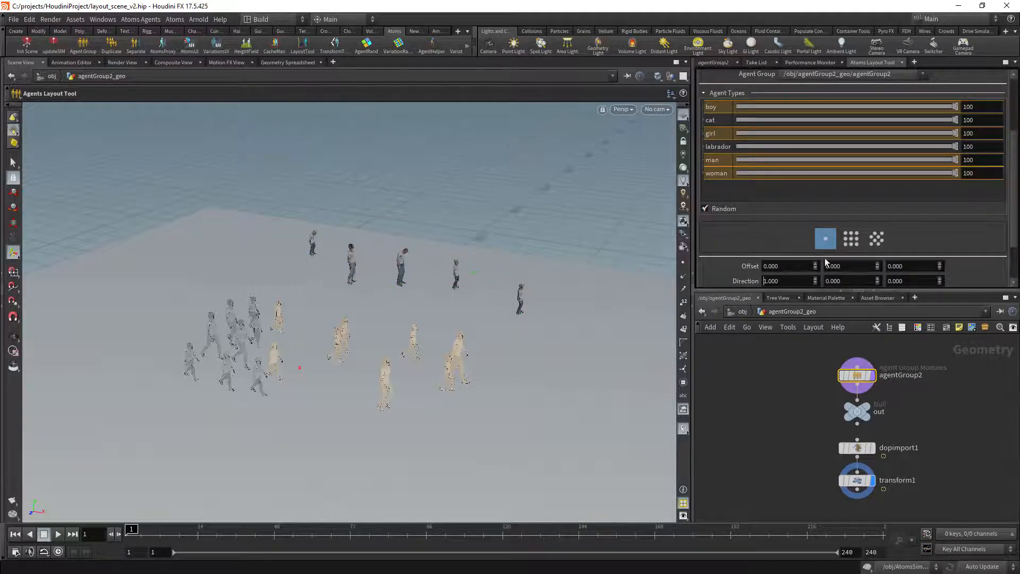
Place three 3 by 3 grids of random agents on the ground beside the existing crowd.
click(850, 240)
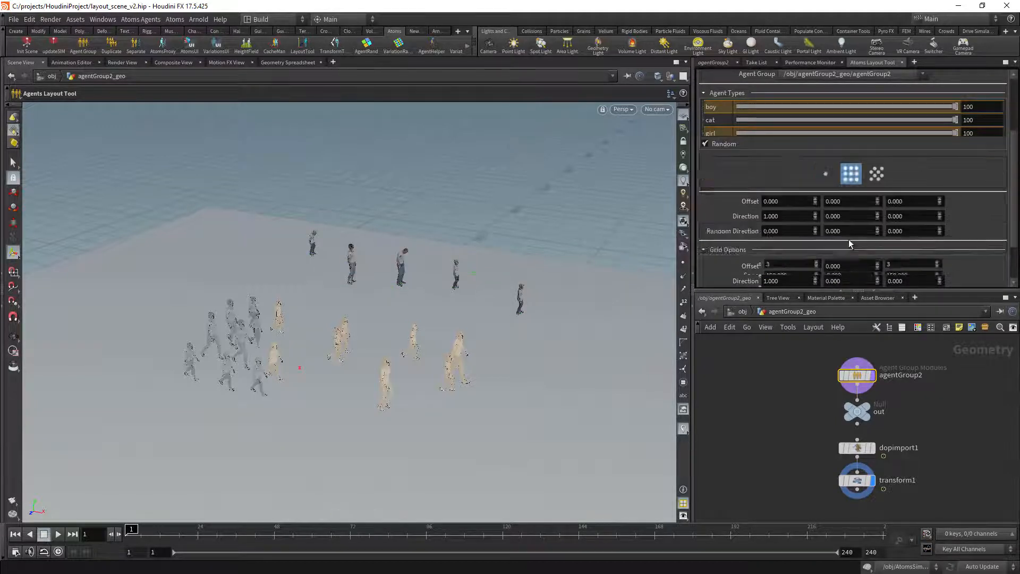
click(221, 261)
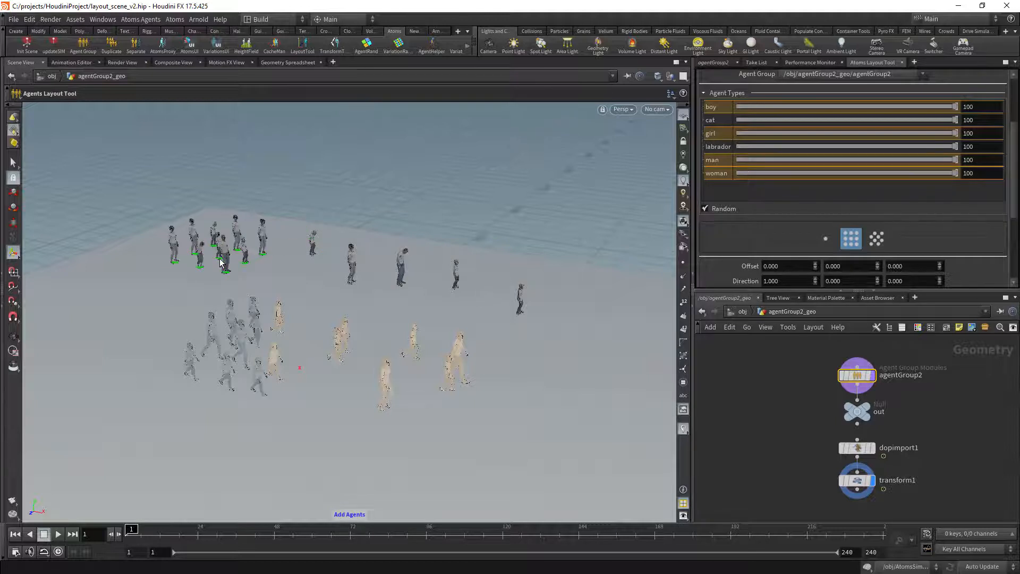
click(134, 286)
alt+middle_drag(176, 276, 284, 227)
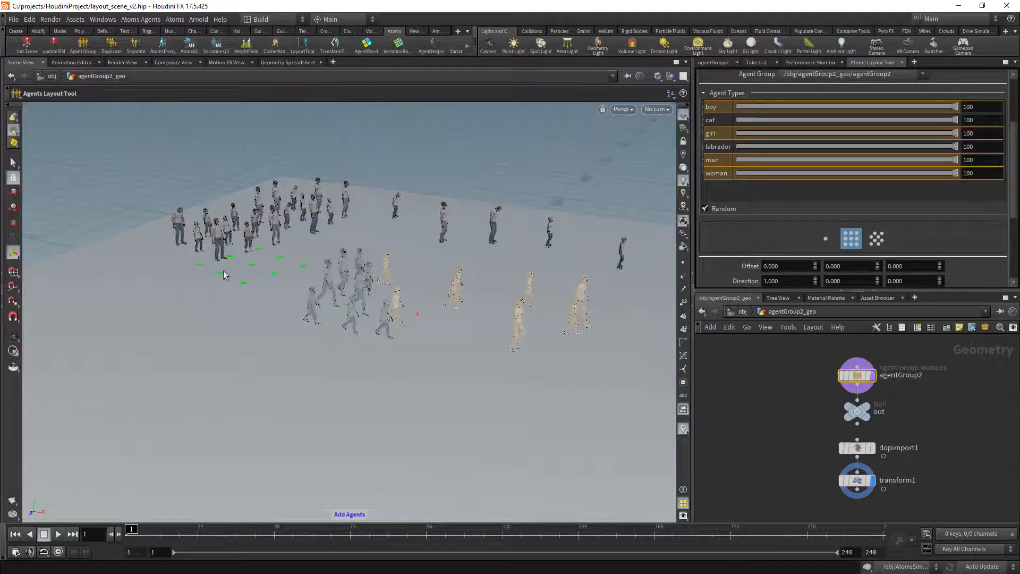
click(161, 287)
alt+right_drag(335, 305, 305, 298)
alt+middle_drag(306, 298, 276, 339)
Select the middle one of the newly placed agent grids and move its agents slightly across the ground.
scroll(726, 242, up, 3)
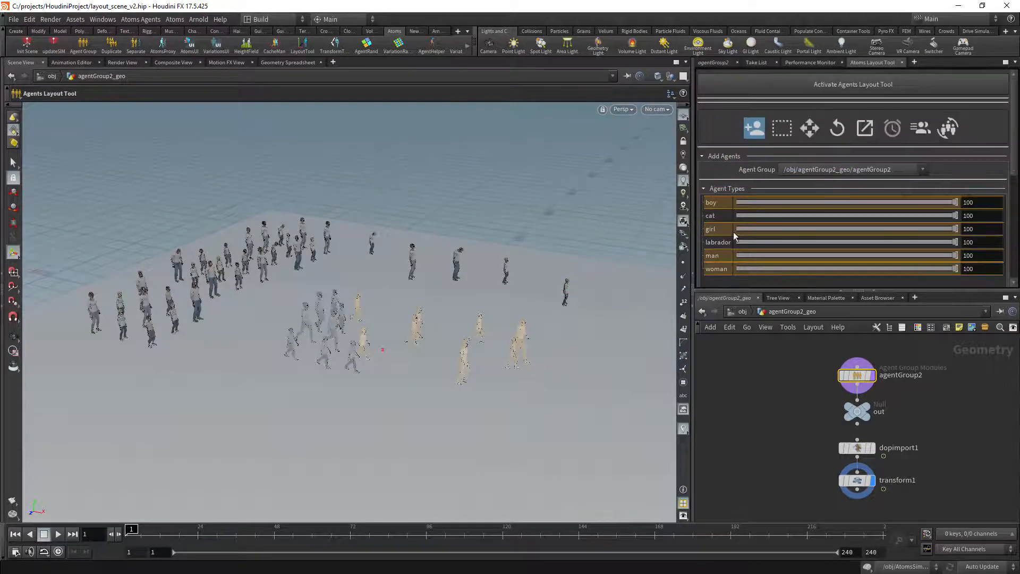
scroll(742, 223, down, 5)
scroll(793, 183, up, 4)
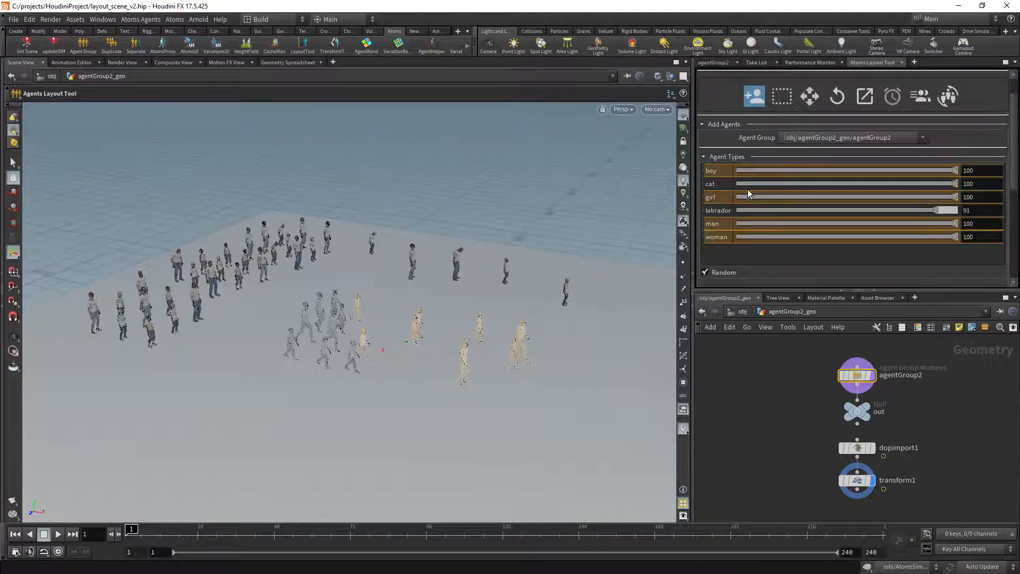
click(781, 97)
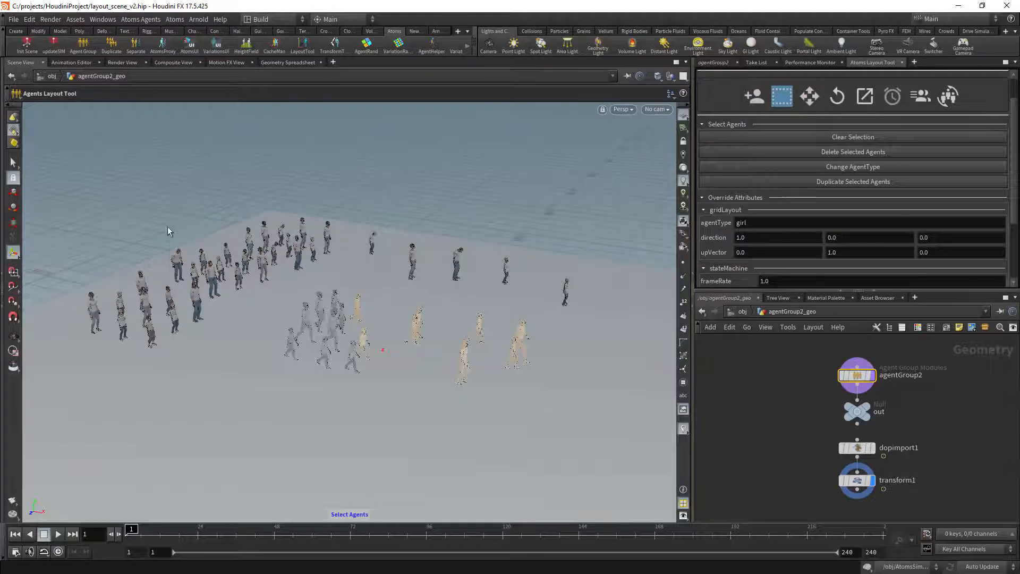
drag(167, 227, 259, 360)
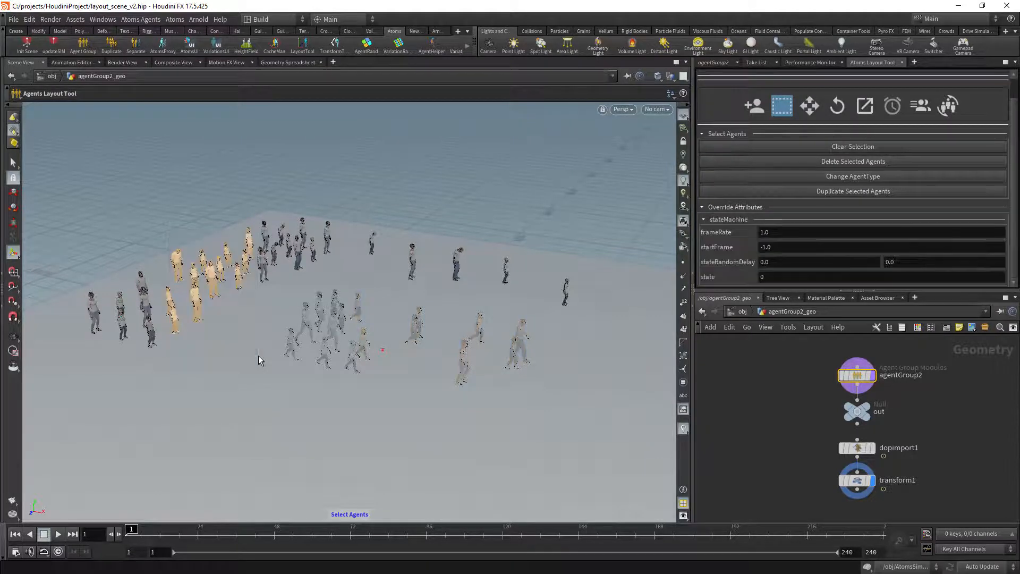
click(810, 106)
drag(251, 281, 245, 280)
alt+middle_drag(495, 272, 487, 291)
alt+drag(487, 292, 491, 315)
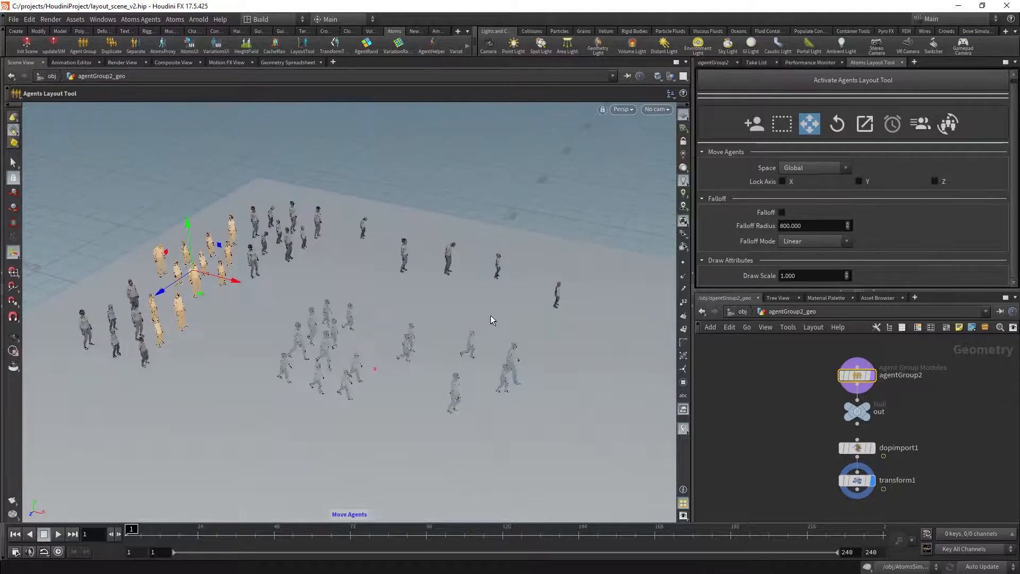
Select the agents in the middle of the layout and move them slightly along the global X axis.
click(778, 127)
drag(293, 210, 397, 383)
click(809, 127)
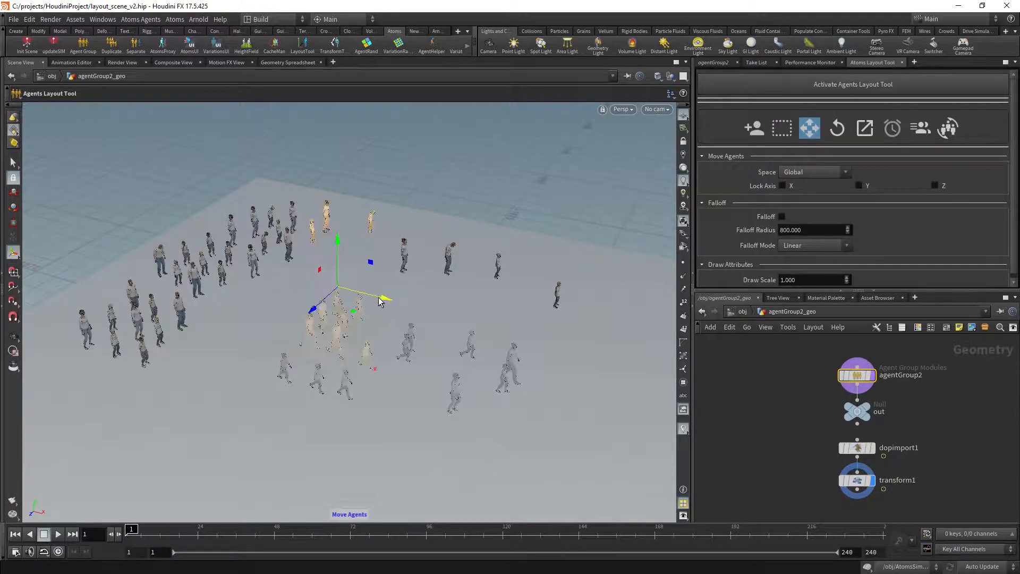
Try rotating the selected agents about the vertical axis, undo the rotation, and switch to Scale Agents mode.
click(837, 127)
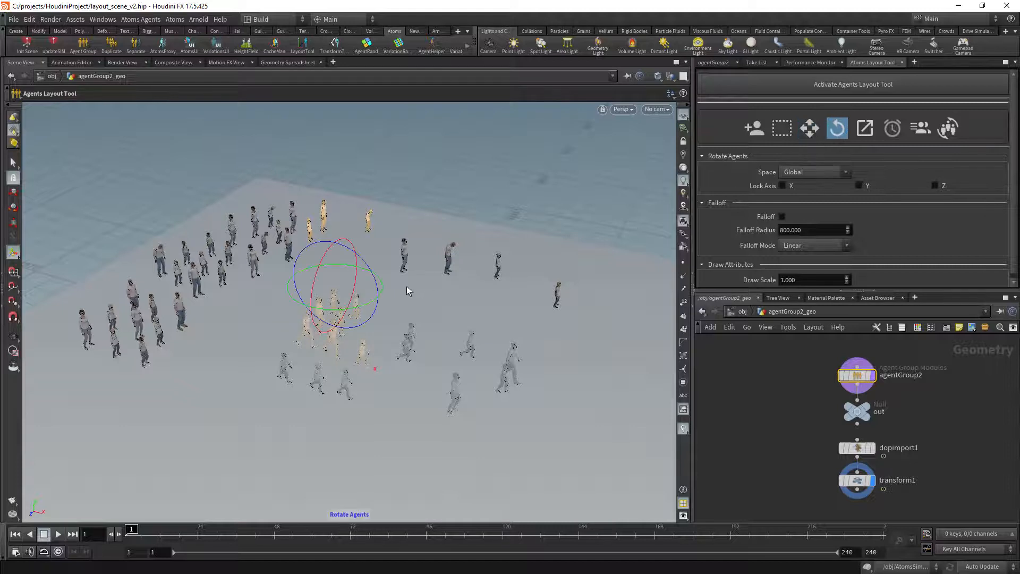
drag(385, 296, 388, 289)
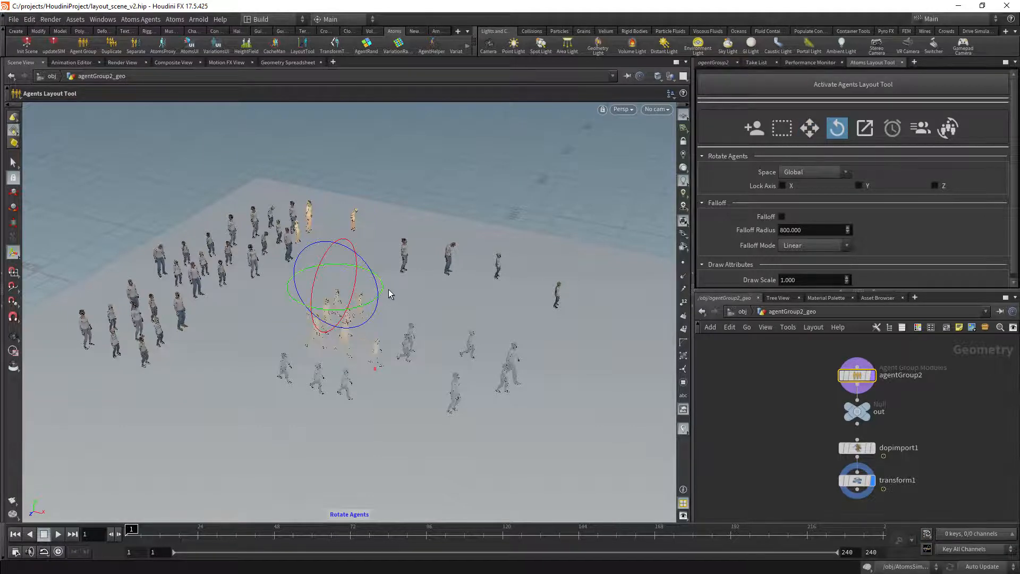
key(ctrl+z)
click(865, 128)
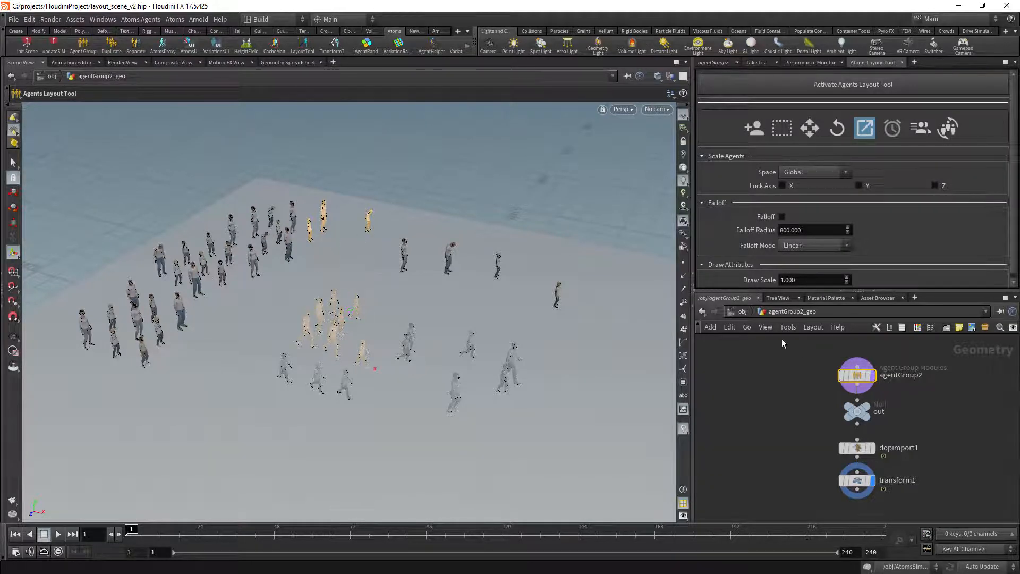
Go inside agentGroup3_geo and add a cacheReader behaviour module to the agentGroup3 node.
click(742, 312)
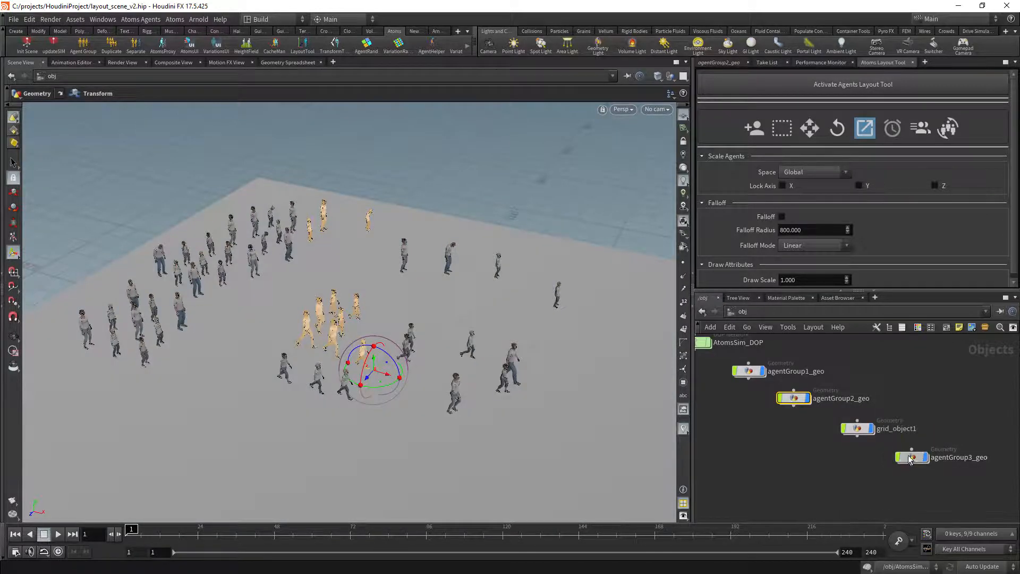
double_click(909, 457)
click(718, 63)
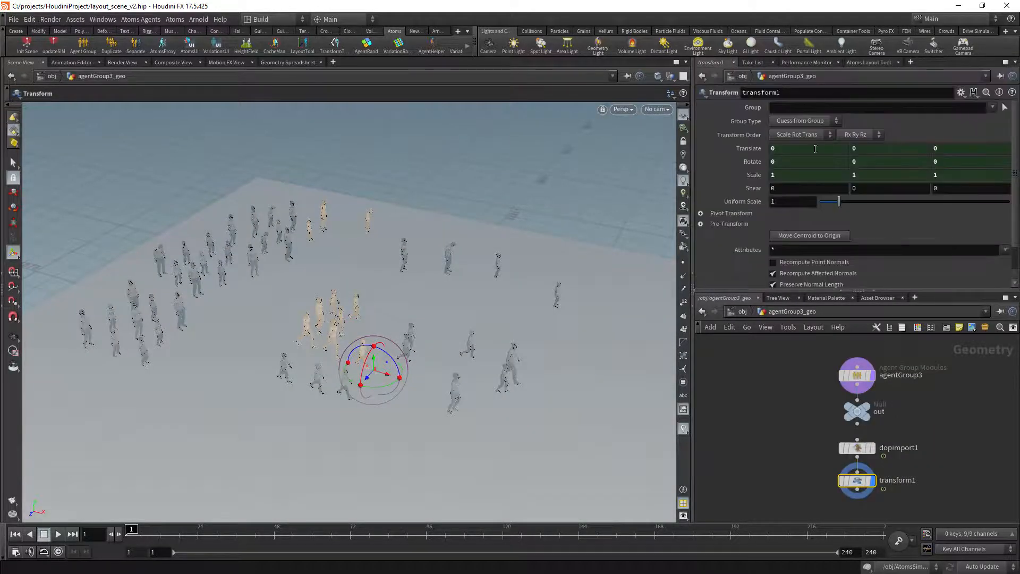
click(856, 367)
click(789, 122)
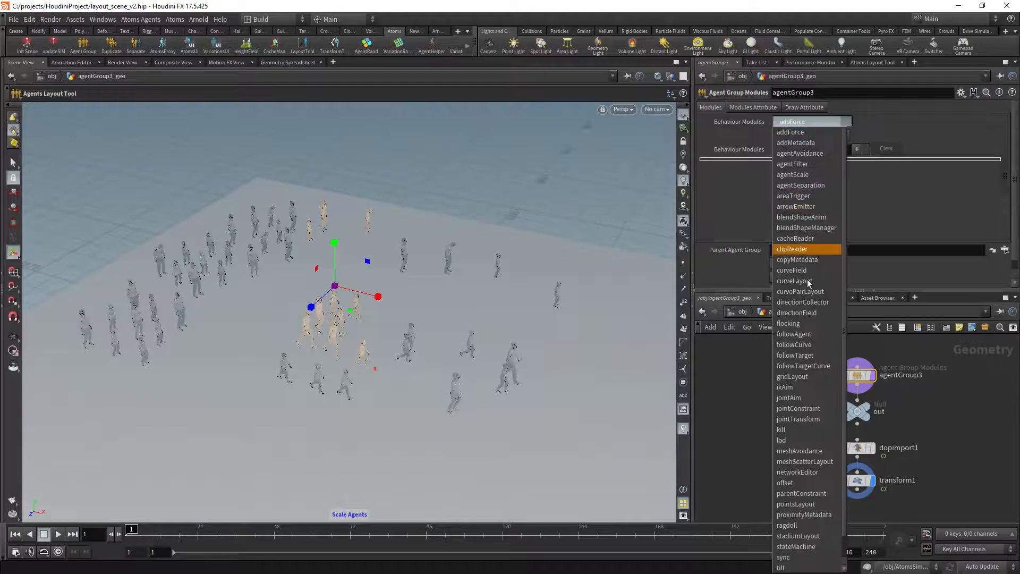
click(807, 239)
click(800, 135)
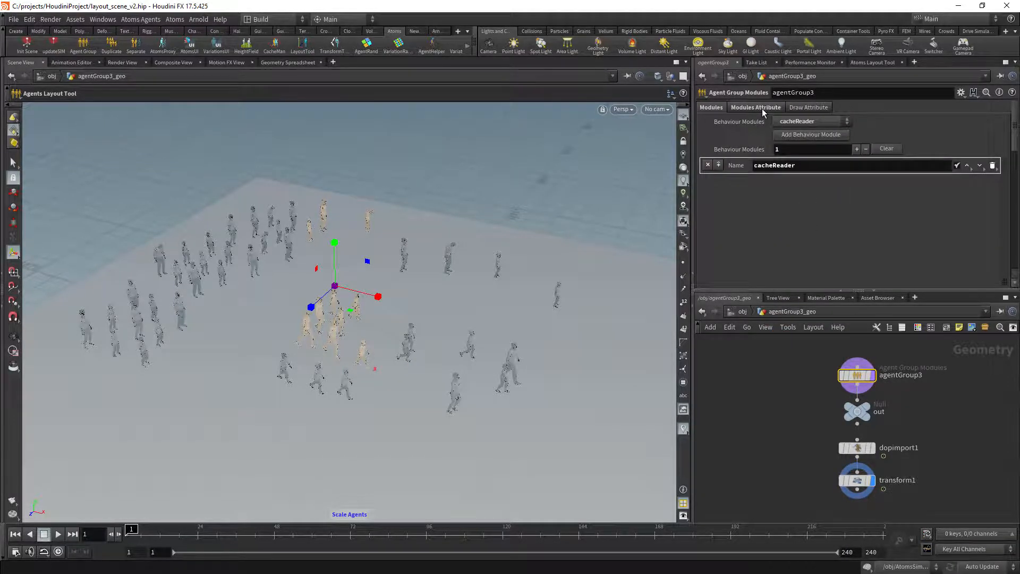
Set the cacheReader's cachePath to C:\projects\ClarisseProject\cache\cache.atoms.
click(759, 108)
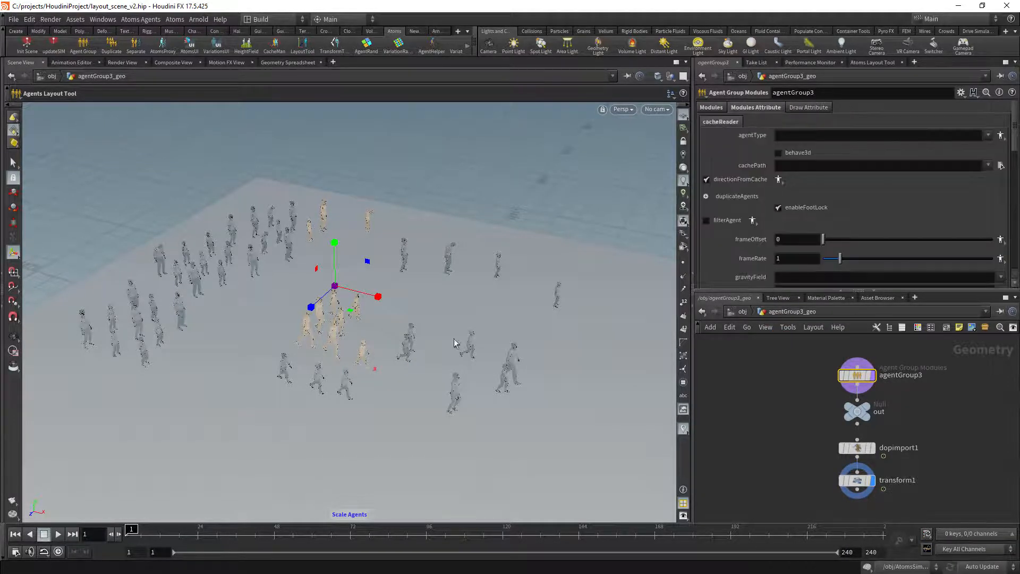
click(823, 165)
text(C:\projects\ClarisseProject\cache)
key(Return)
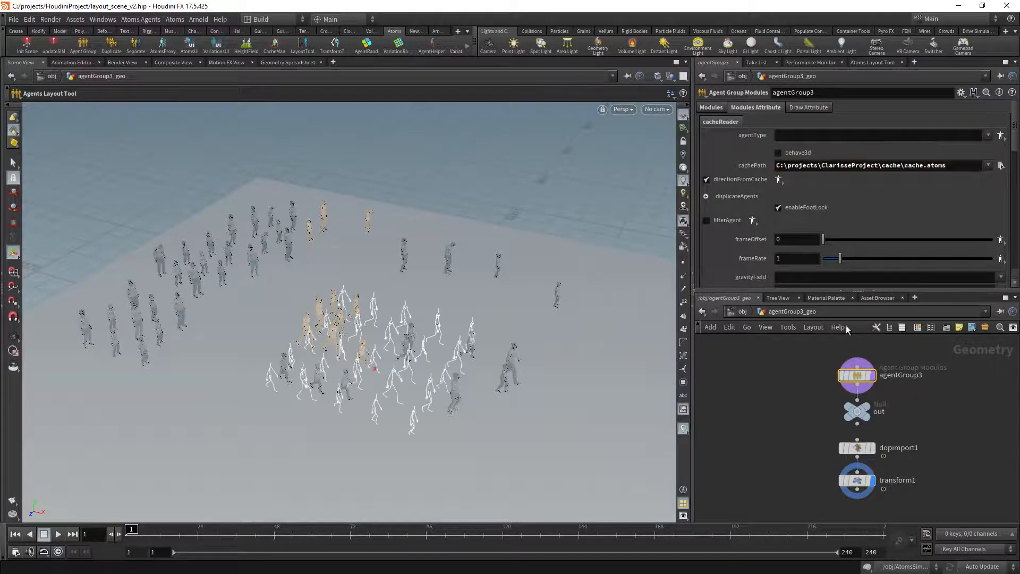
Move the agentGroup3_geo object across the ground to a clear area in front of the other agent groups.
key(t)
drag(363, 382, 311, 440)
scroll(311, 438, down, 2)
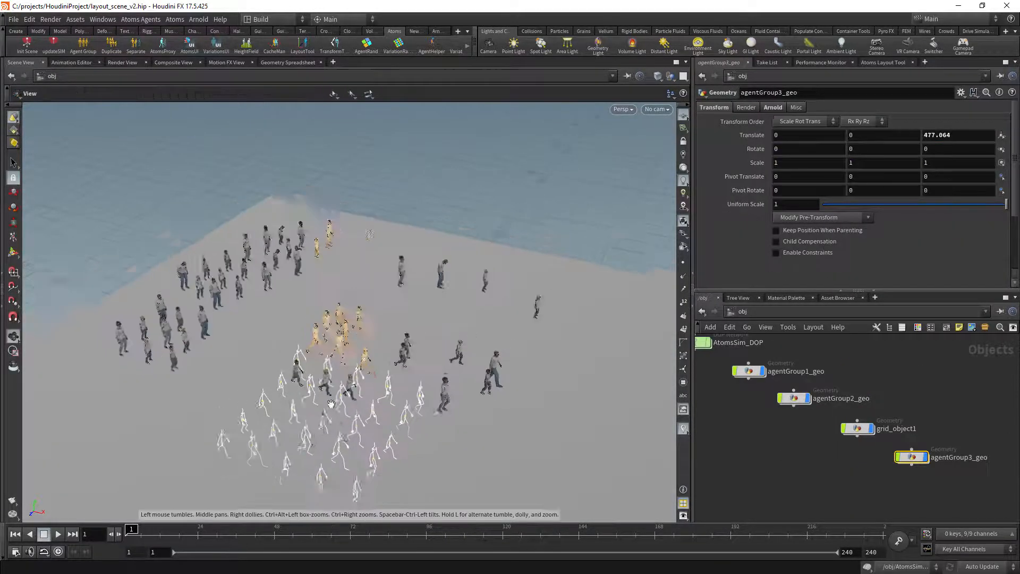
alt+middle_drag(311, 437, 319, 410)
drag(323, 396, 273, 451)
click(13, 237)
Return inside agentGroup3_geo and set agentGroup3's draw mode to Skin.
double_click(912, 457)
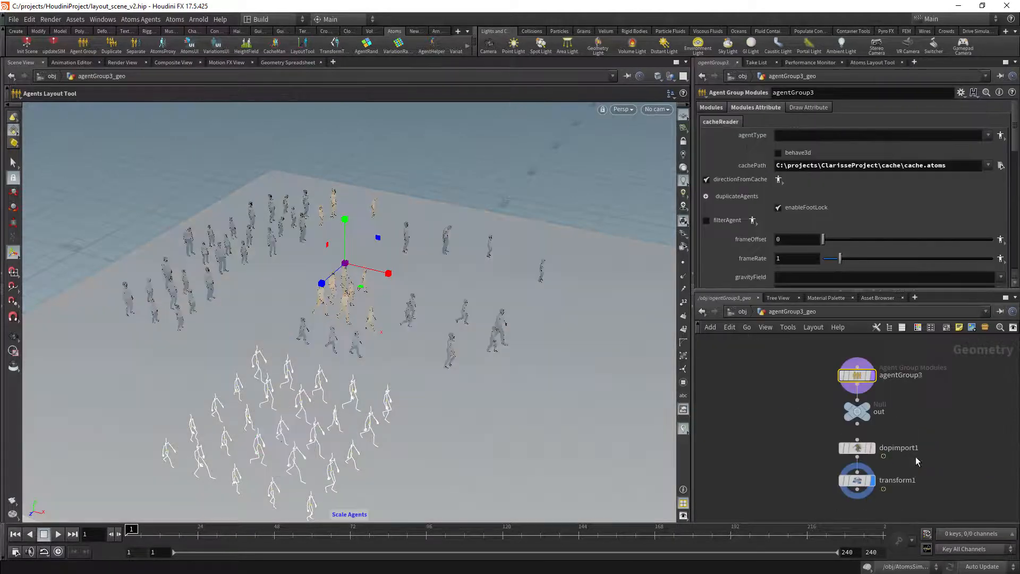
click(808, 107)
alt+middle_drag(406, 275, 456, 221)
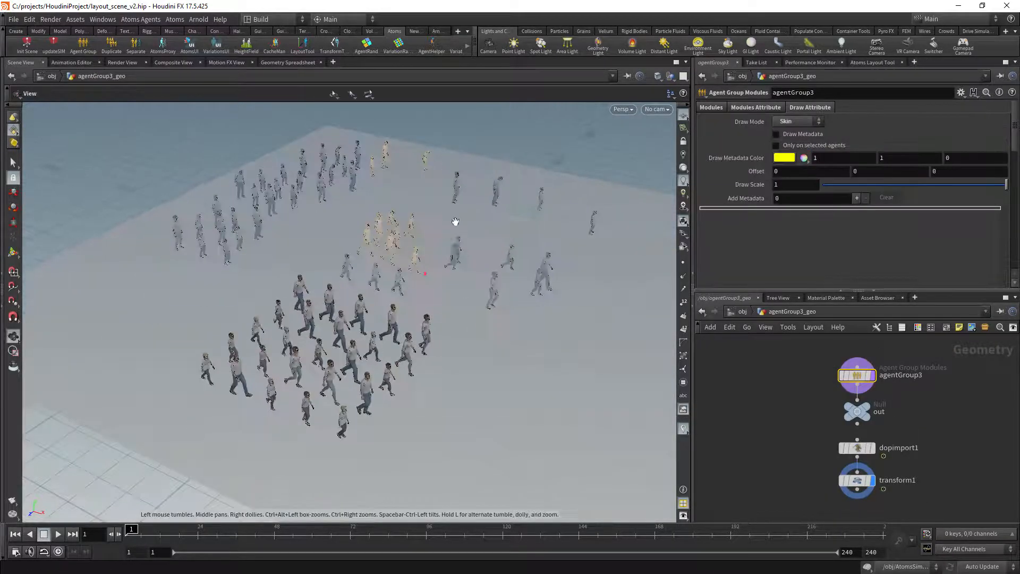
scroll(455, 221, up, 2)
click(755, 107)
scroll(768, 242, down, 1)
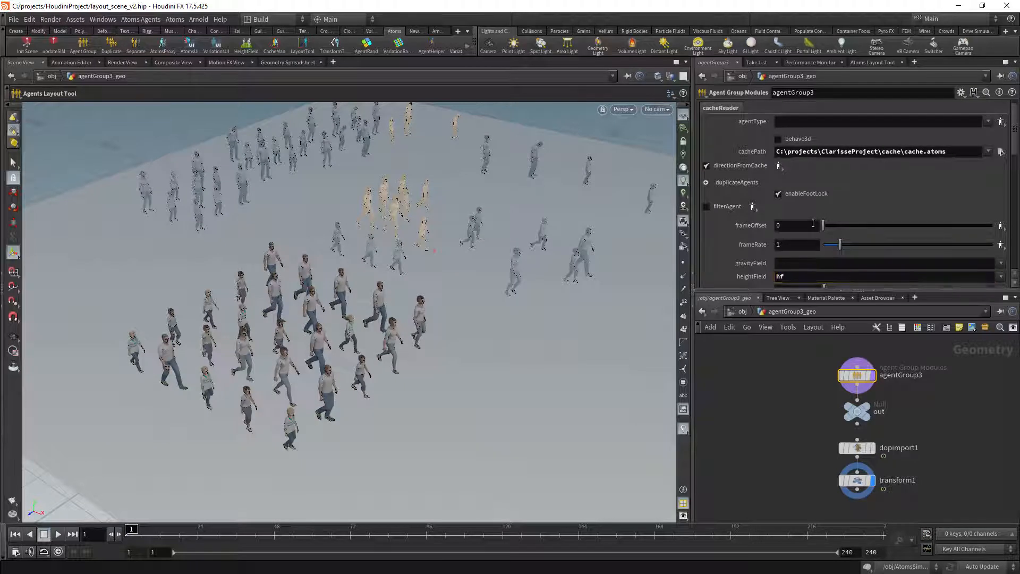
scroll(812, 223, up, 1)
click(800, 108)
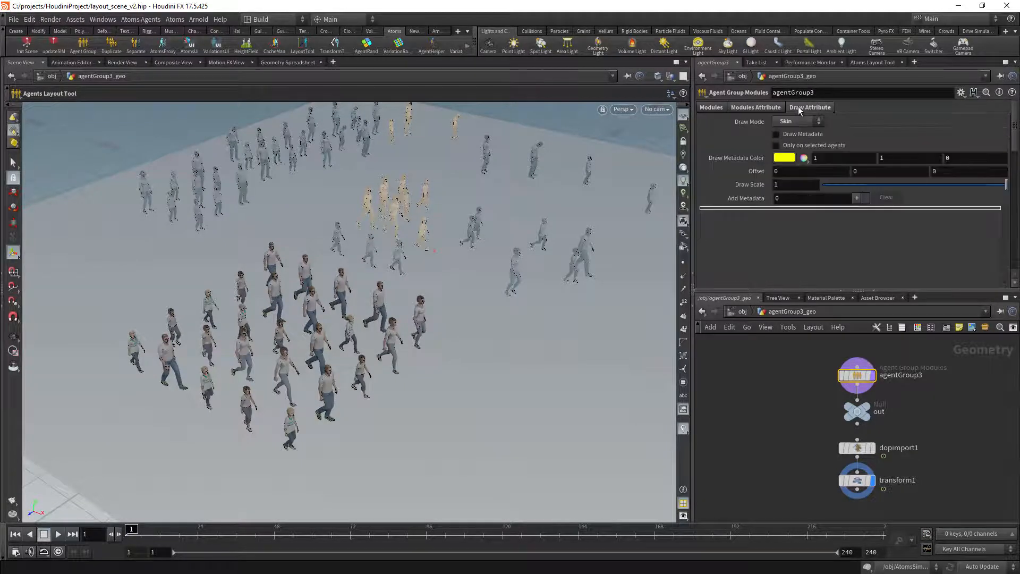
click(764, 107)
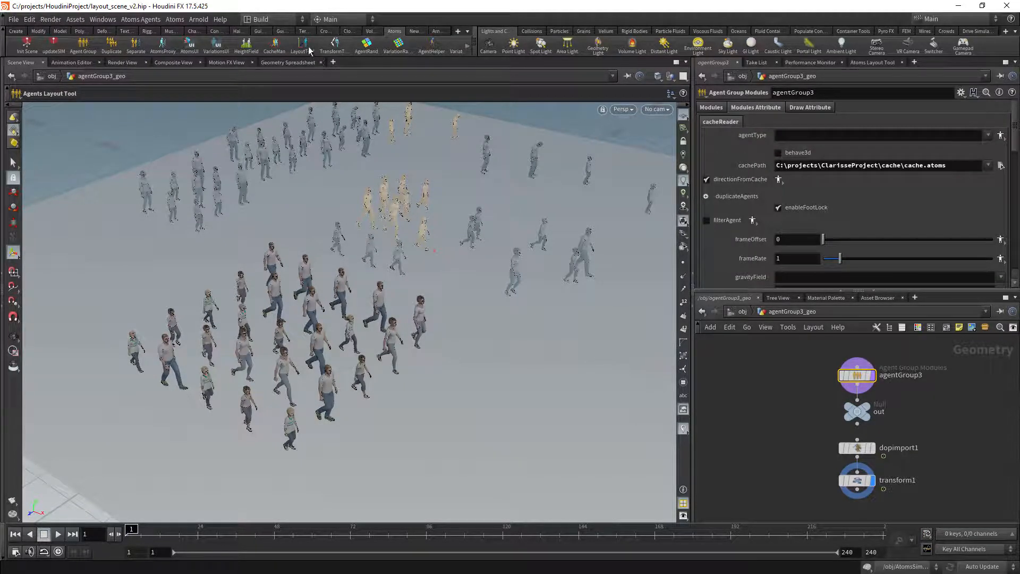
With the Agents Layout Tool, select five agents at the edge of the cached crowd and time-offset the outermost one slightly forward.
click(324, 53)
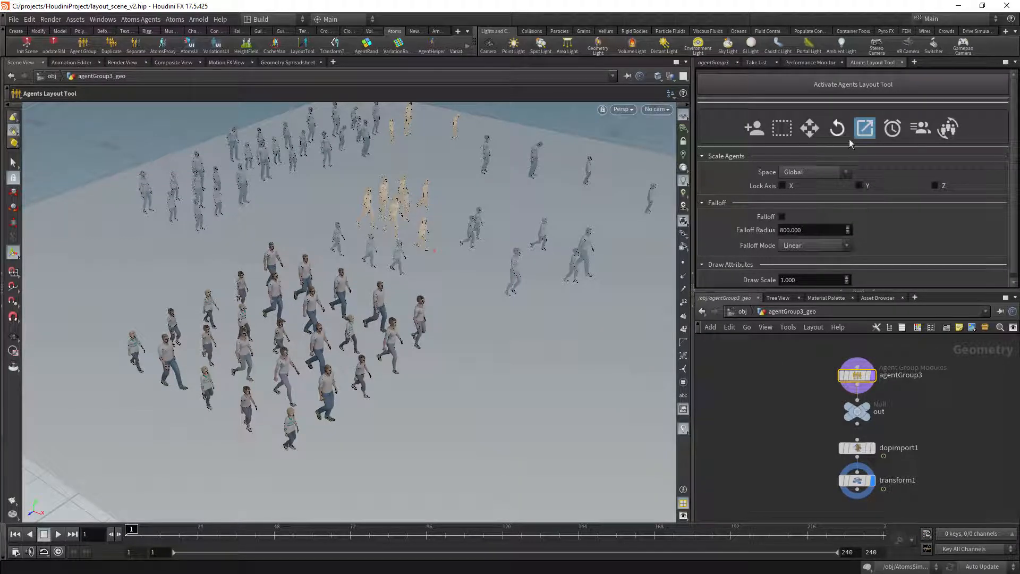
click(782, 129)
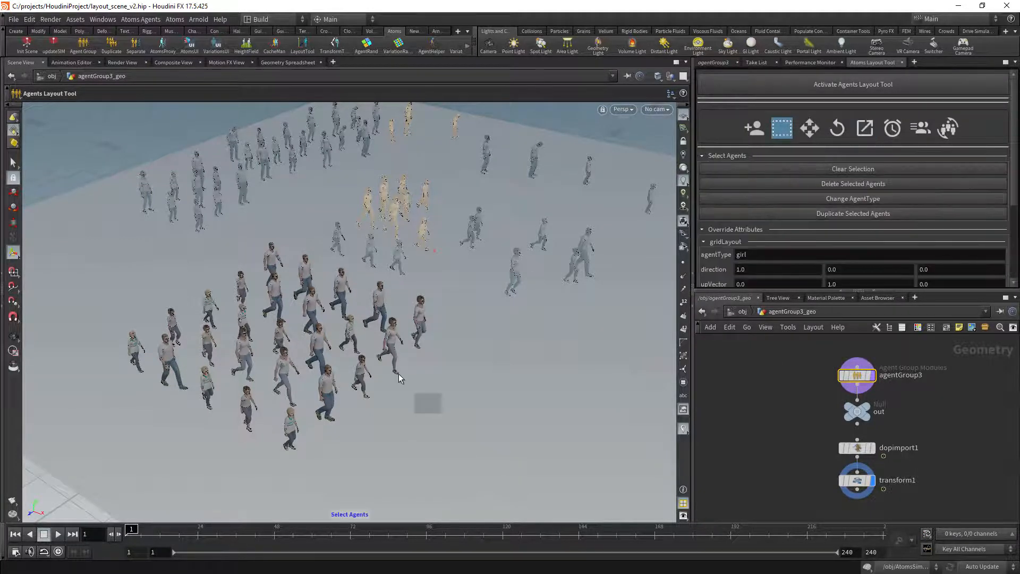
drag(398, 374, 338, 281)
click(892, 129)
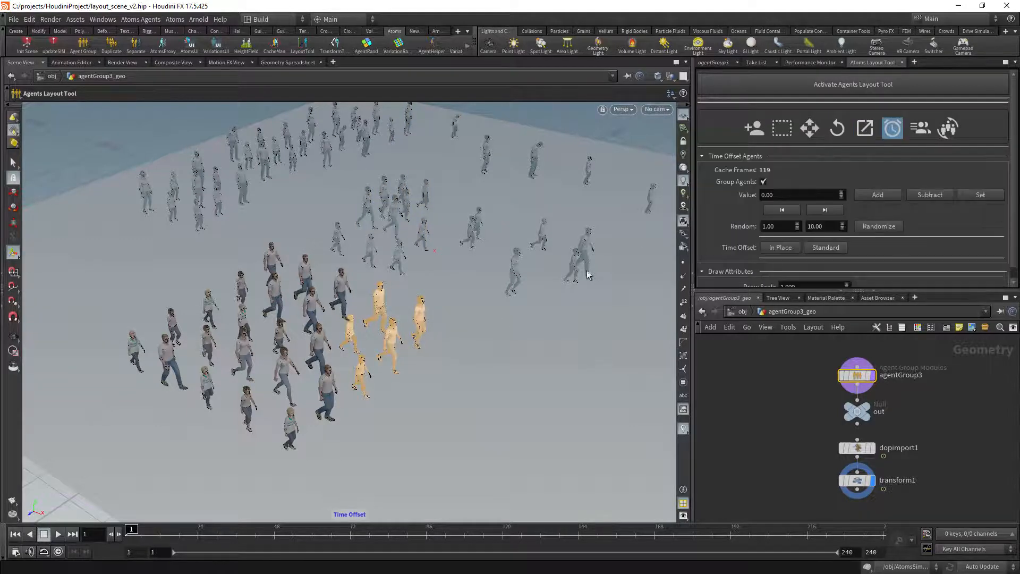
alt+middle_drag(509, 257, 531, 228)
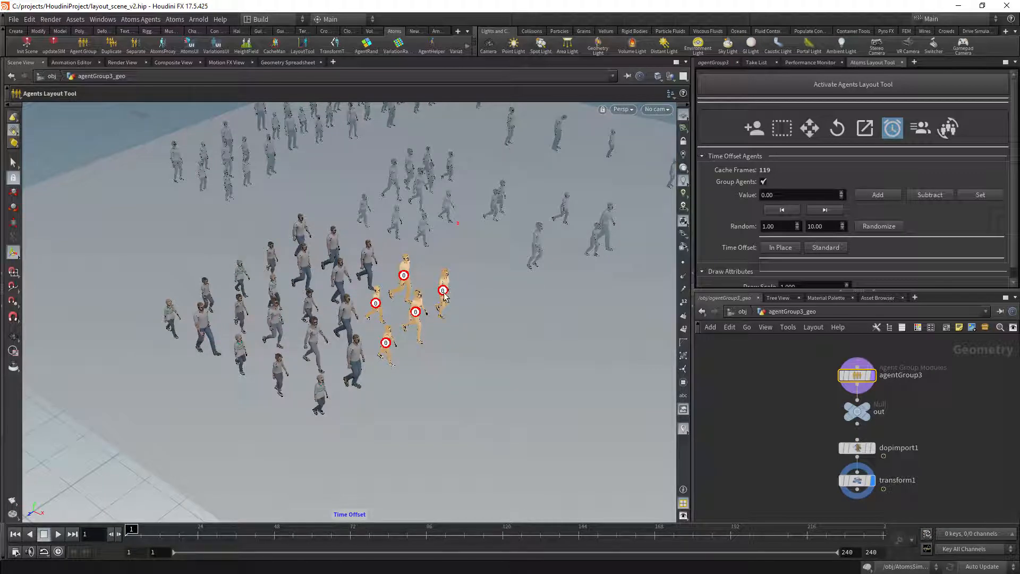
drag(449, 290, 448, 300)
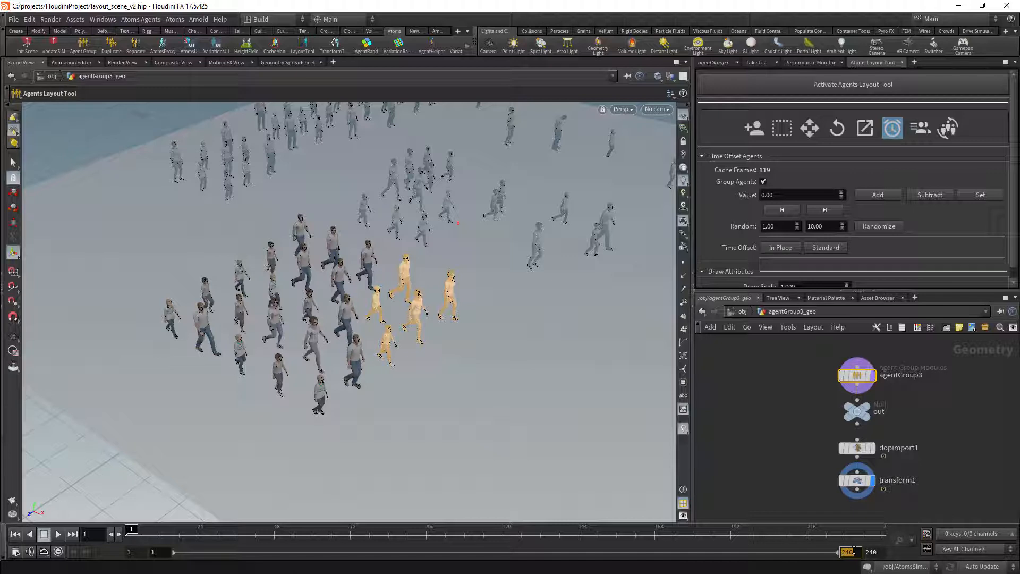
Shorten the timeline by setting both the playback range end and the global end frame to 100.
text(100)
key(Return)
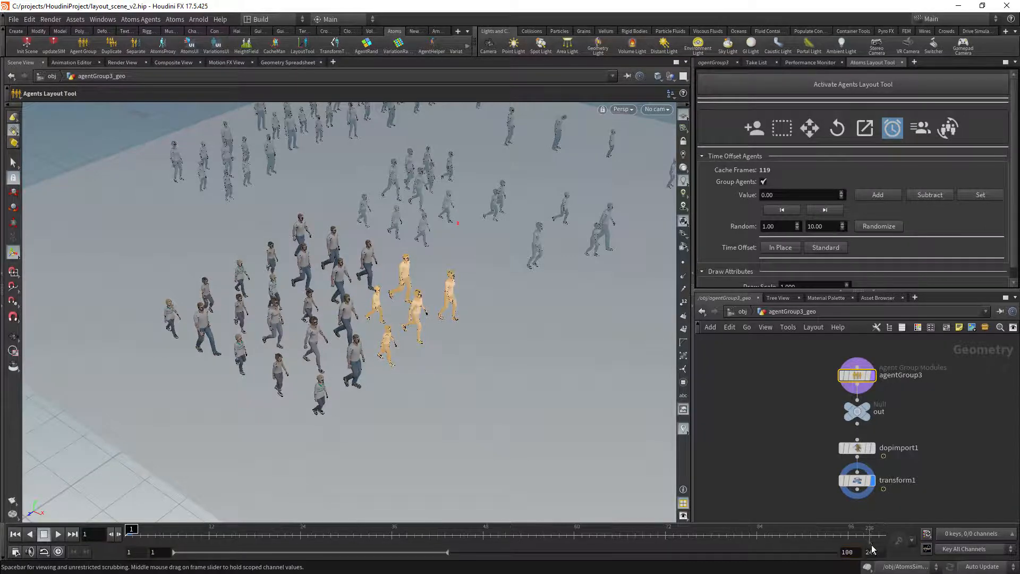
double_click(872, 551)
text(100)
key(Return)
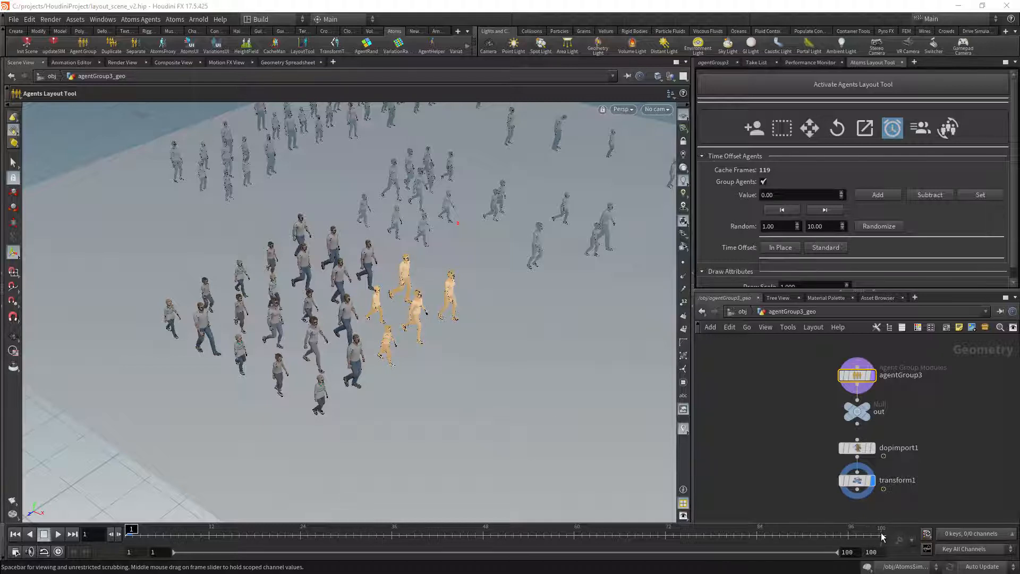
Shift the outermost selected agent's time offset forward and partly back along its walk, and offset the two neighbouring agents as well.
click(452, 293)
drag(452, 293, 566, 292)
drag(484, 310, 489, 312)
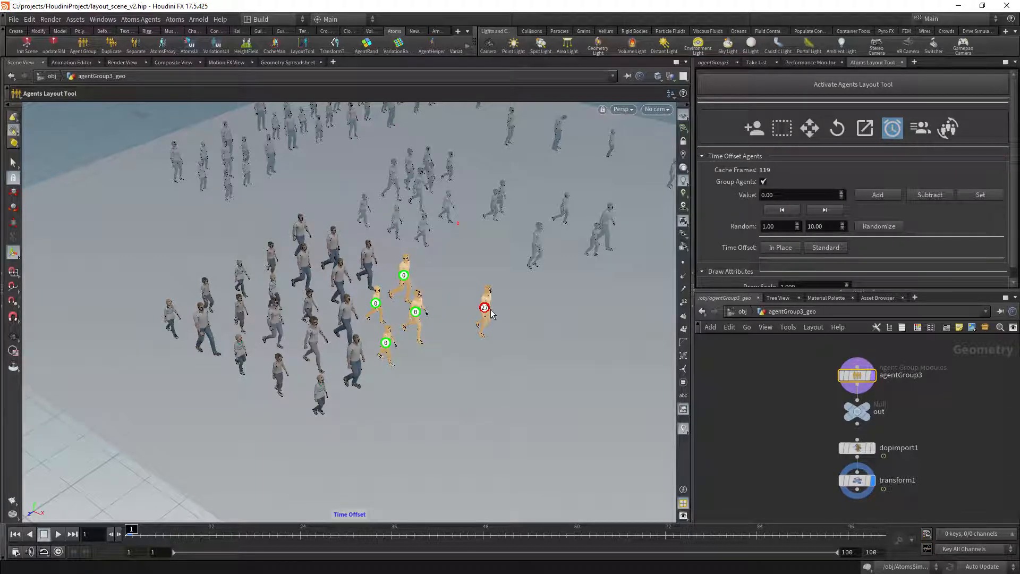
drag(484, 308, 425, 313)
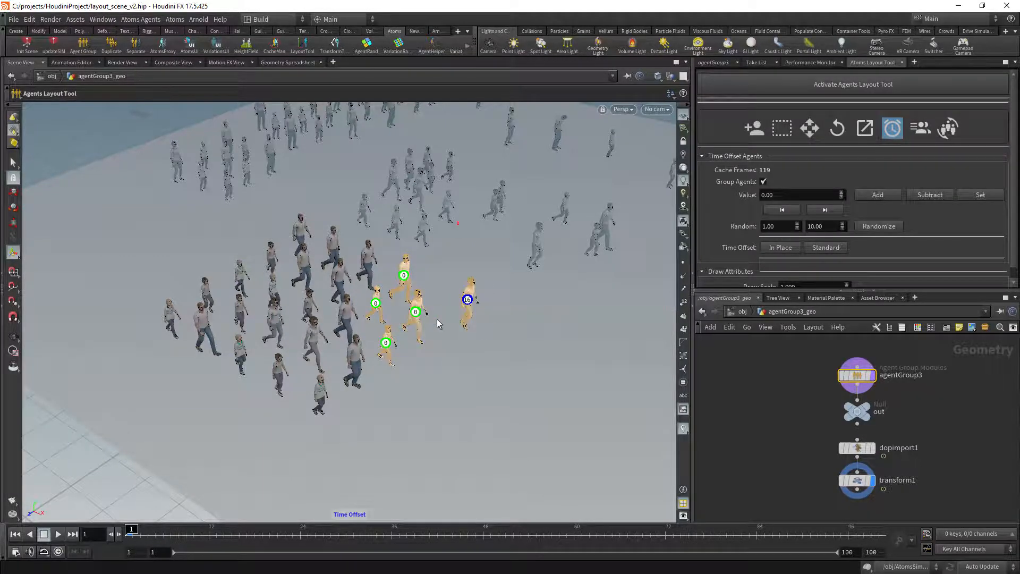
alt+drag(367, 408, 442, 281)
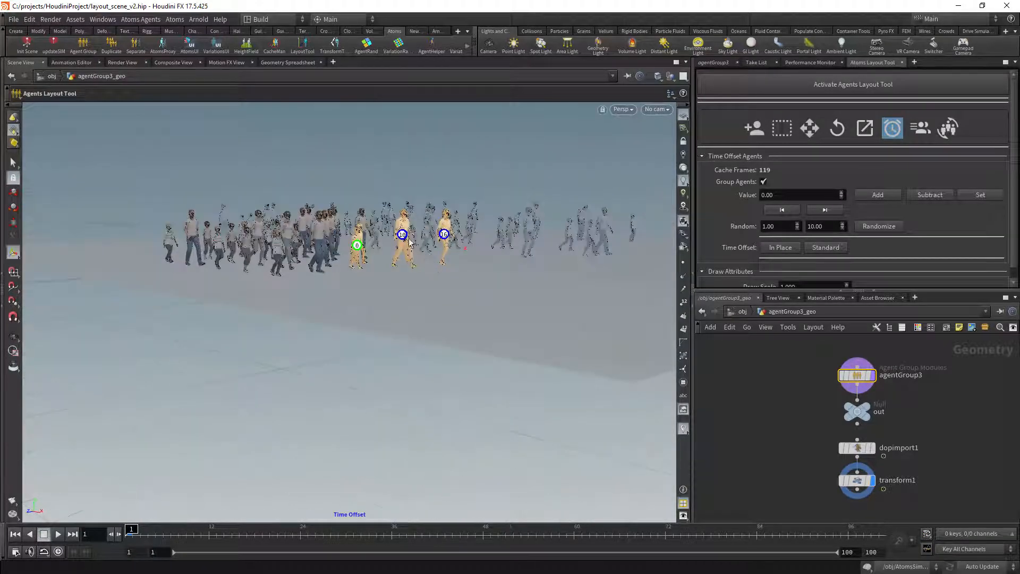
alt+drag(390, 234, 430, 289)
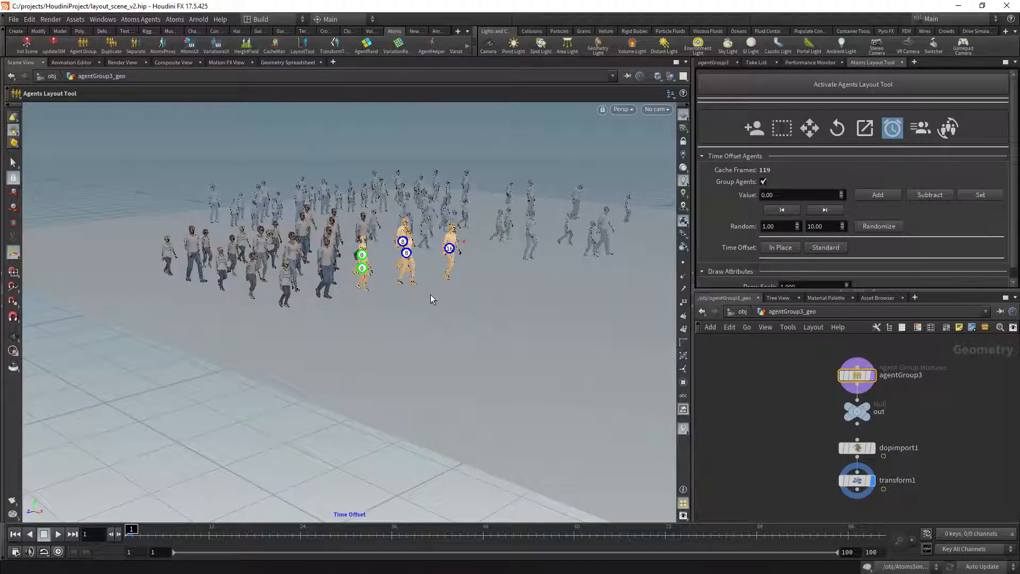
Switch from time offsetting to agent selection and box-select the block of agents in the middle of the cached crowd.
alt+drag(429, 294, 422, 279)
alt+drag(364, 268, 399, 314)
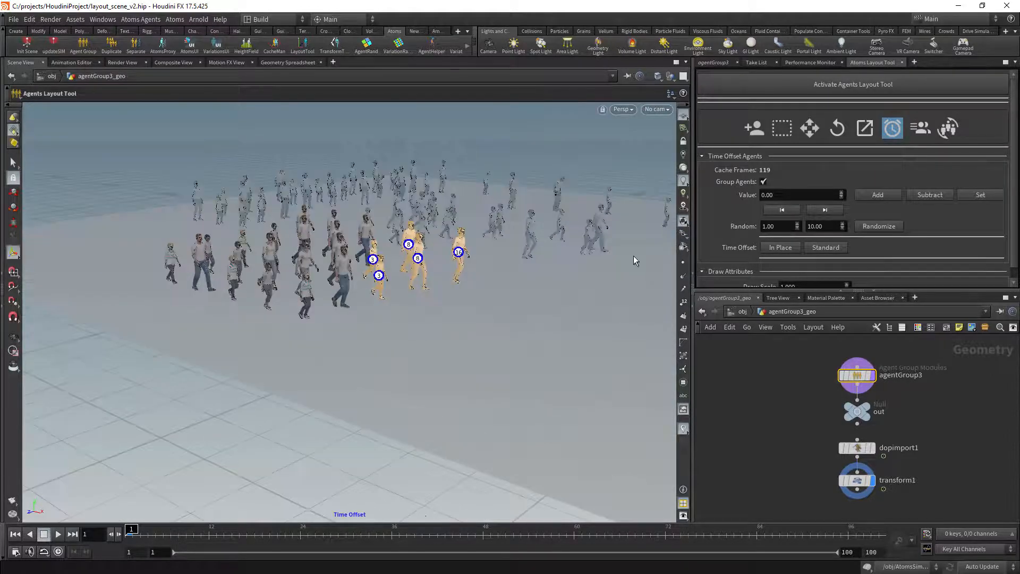
alt+drag(460, 305, 461, 317)
click(780, 125)
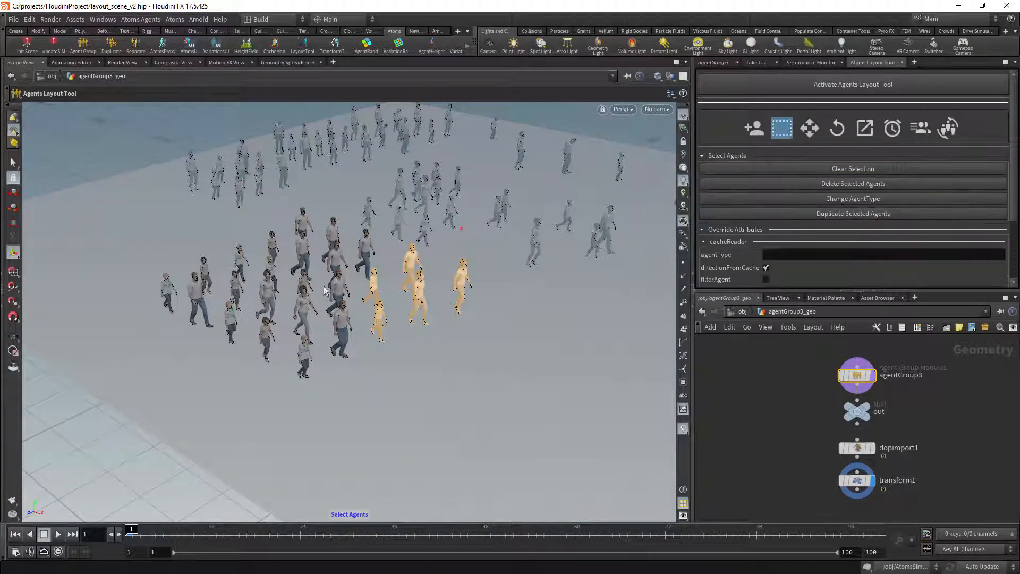
drag(257, 240, 356, 390)
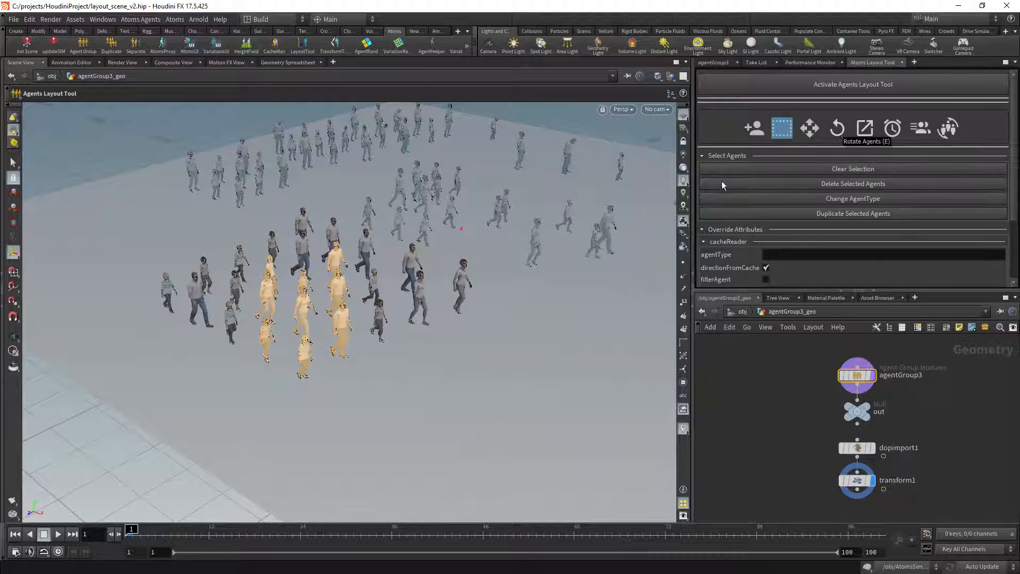
Select agents spanning the cached crowd's edge and the neighbouring grid-layout crowd, and rotate them together slightly about the global Y axis.
alt+drag(472, 288, 504, 298)
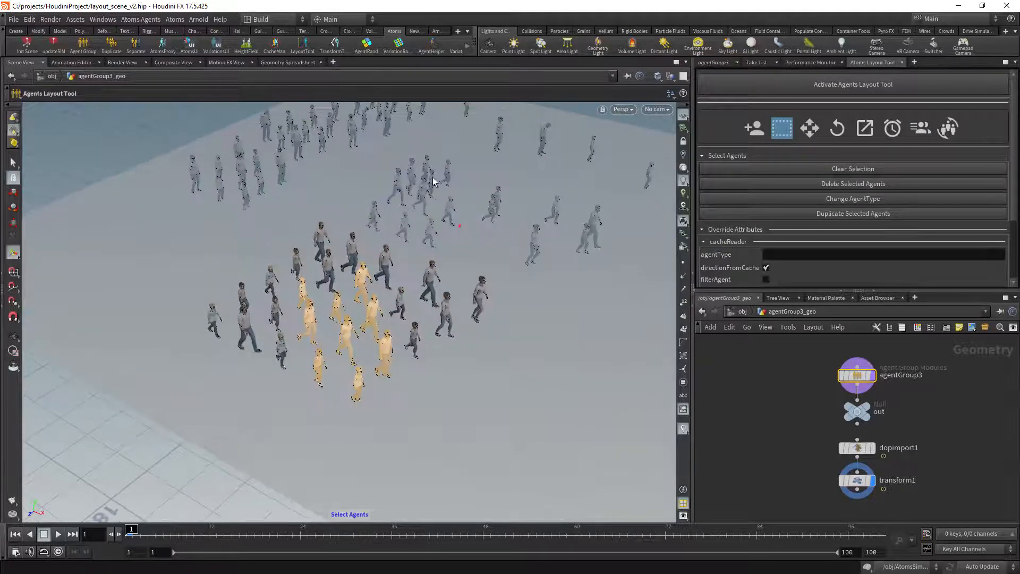
drag(423, 177, 569, 404)
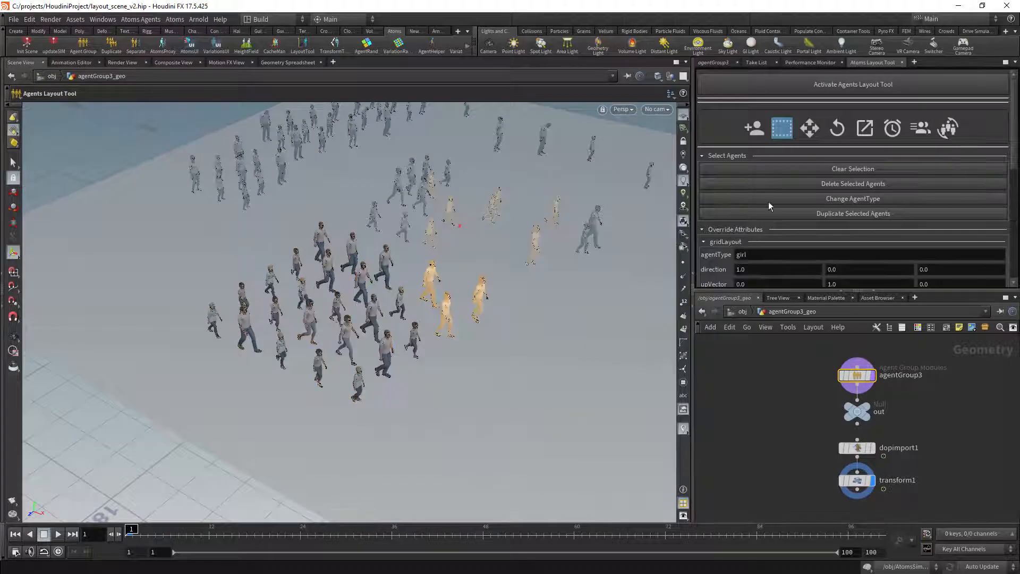
click(837, 129)
drag(496, 267, 510, 258)
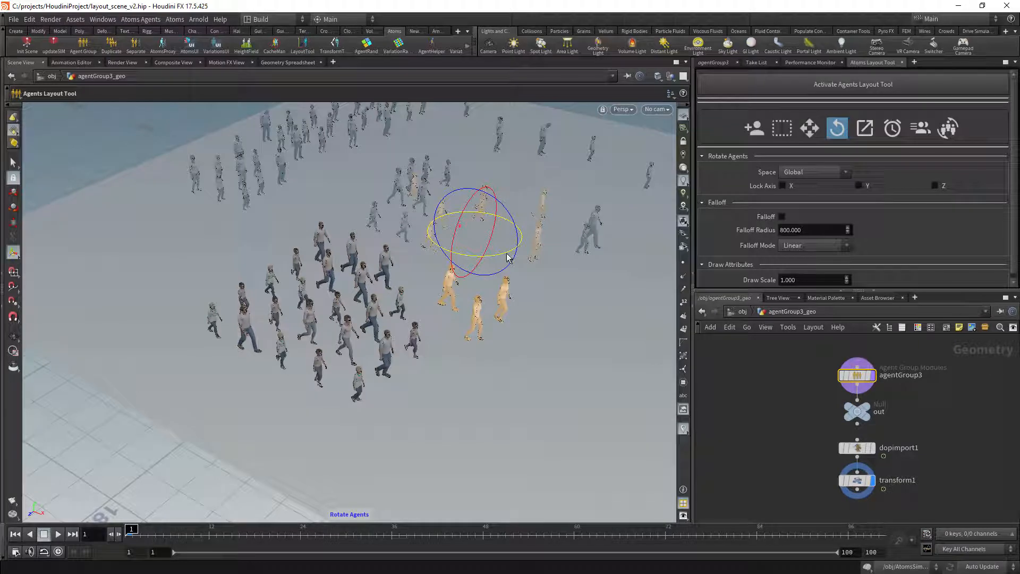
key(ctrl+z)
drag(503, 254, 499, 257)
click(781, 128)
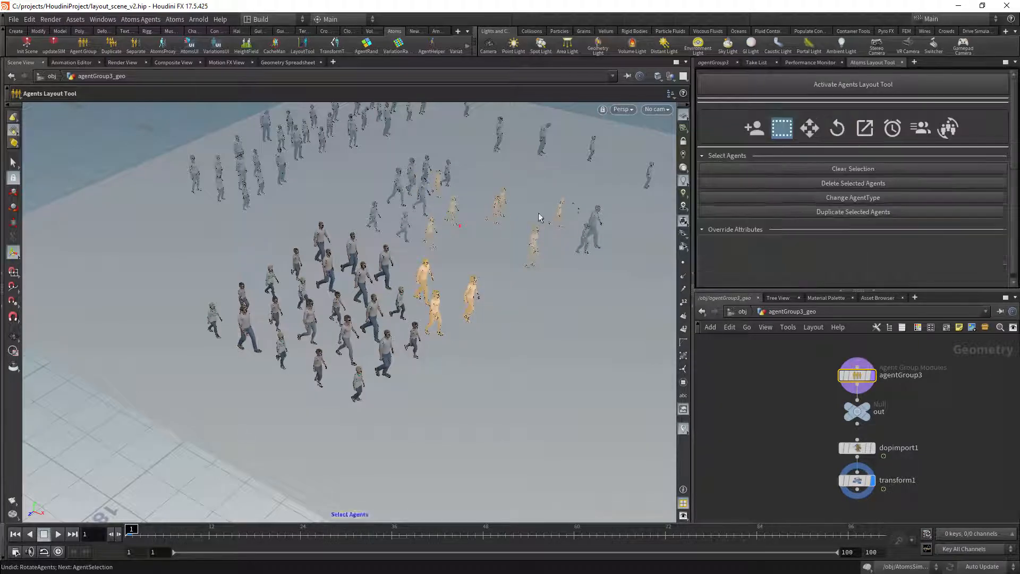